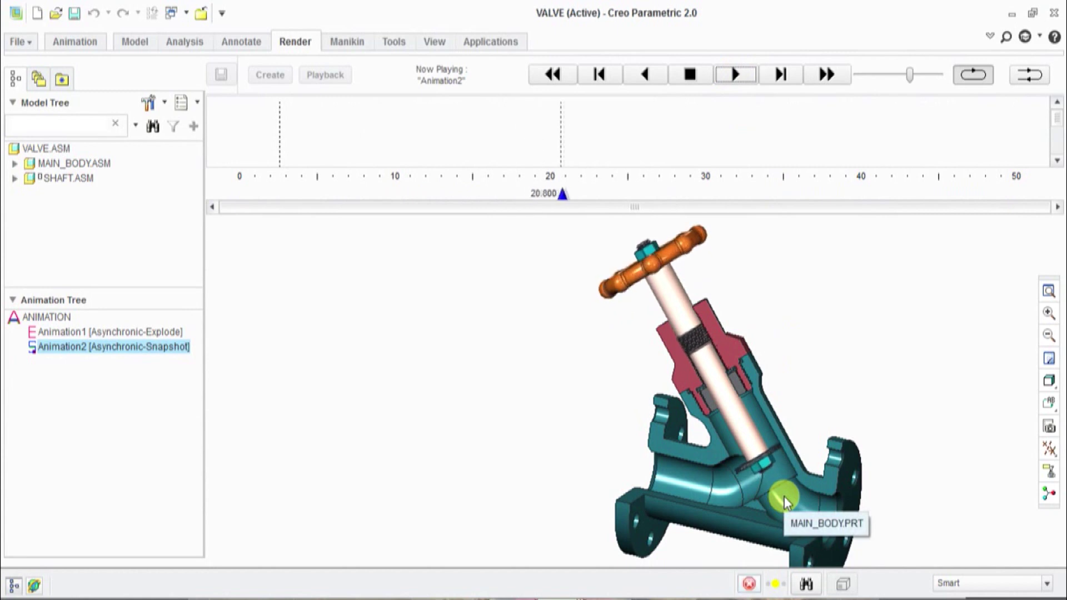
# Step: Watch Animation2 move the stem while orbiting and zooming, then stop playback at 15.100
pyautogui.moveTo(785, 501); pyautogui.dragTo(813, 480, button='middle')
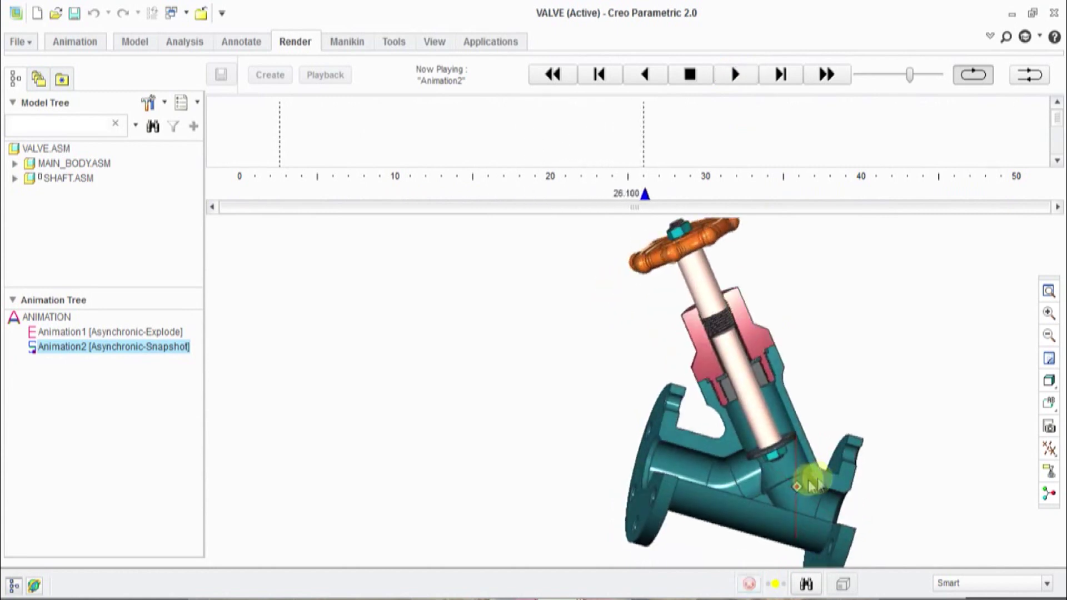
pyautogui.scroll(3, 792, 484)
pyautogui.scroll(2, 792, 484)
pyautogui.scroll(2, 791, 483)
pyautogui.scroll(-1, 788, 489)
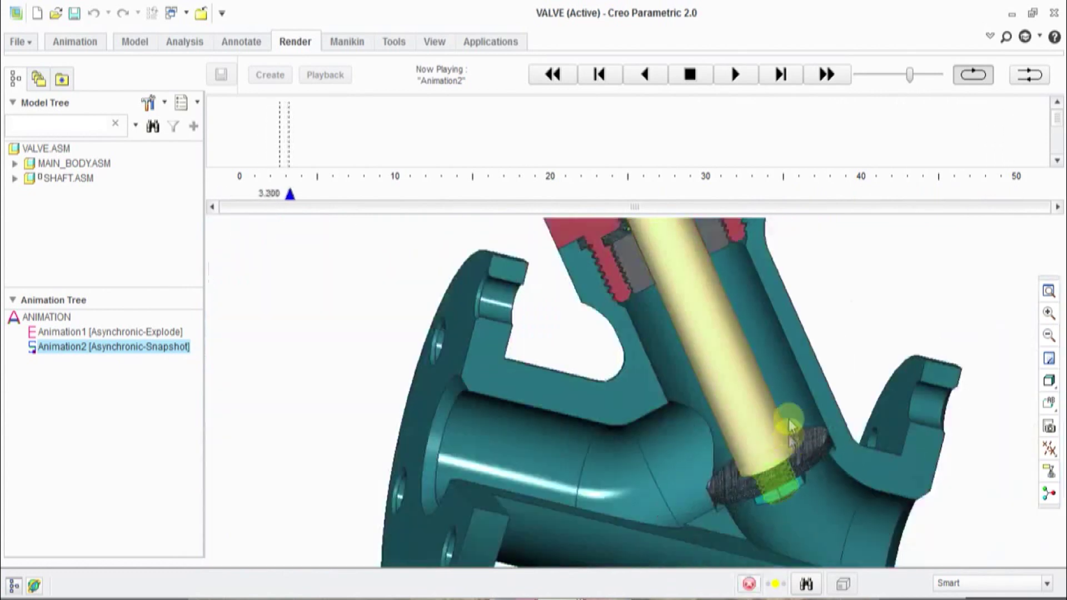
pyautogui.scroll(-10, 789, 467)
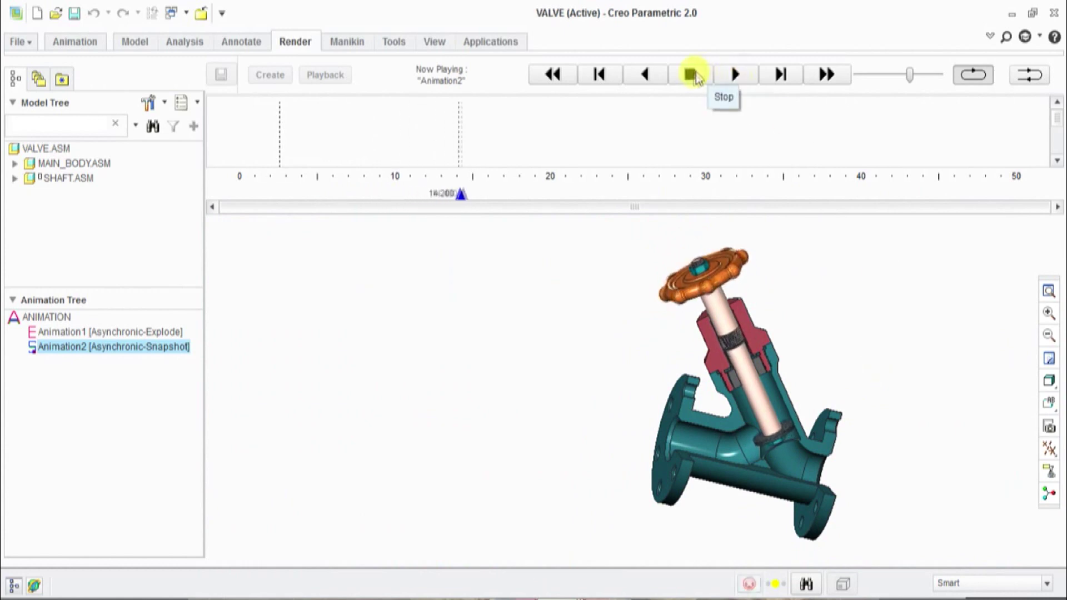
pyautogui.click(690, 75)
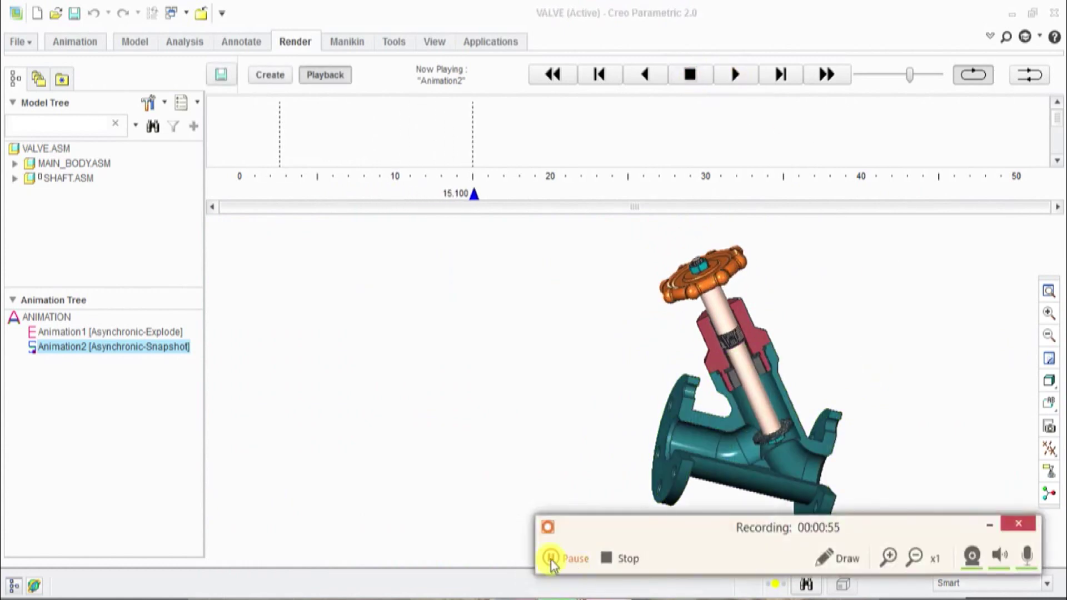
# Step: Rotate and zoom the valve assembly view to inspect it
pyautogui.moveTo(411, 400)
pyautogui.mouseDown(button='middle')
pyautogui.moveTo(424, 365)
pyautogui.moveTo(418, 390)
pyautogui.moveTo(398, 285)
pyautogui.mouseUp(button='middle')
pyautogui.scroll(-3, 397, 286)
pyautogui.scroll(4, 543, 376)
pyautogui.scroll(4, 543, 376)
pyautogui.scroll(-3, 624, 392)
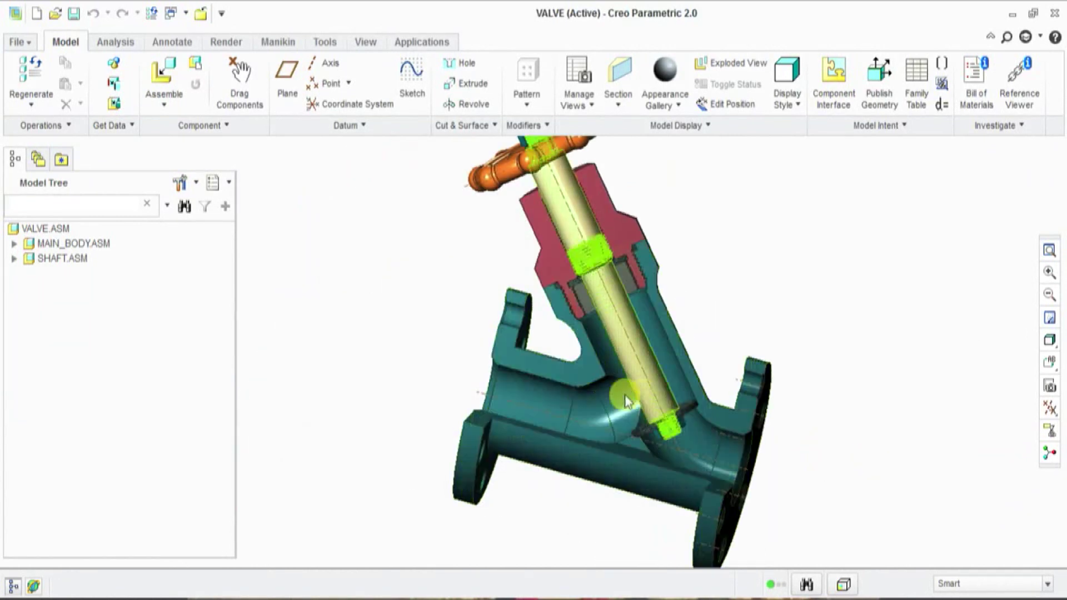
pyautogui.scroll(4, 638, 389)
pyautogui.scroll(2, 685, 376)
# Step: Orbit the valve to show the flange faces with the handwheel upright, then zoom in
pyautogui.moveTo(701, 403)
pyautogui.mouseDown(button='middle')
pyautogui.moveTo(684, 412)
pyautogui.moveTo(674, 390)
pyautogui.moveTo(689, 402)
pyautogui.mouseUp(button='middle')
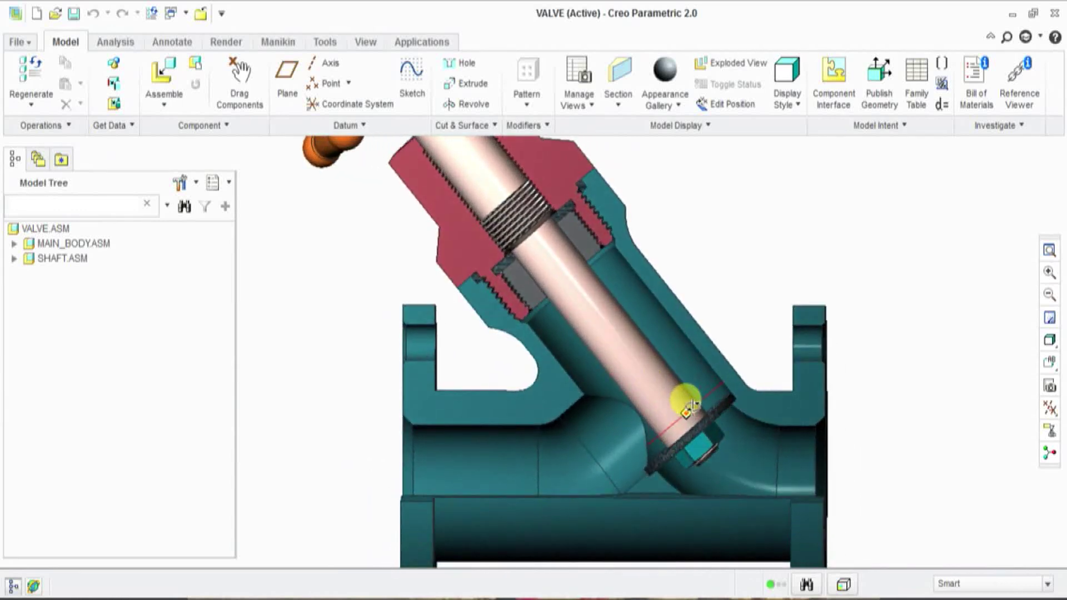
pyautogui.scroll(-3, 650, 439)
pyautogui.scroll(3, 717, 272)
pyautogui.scroll(-1, 749, 319)
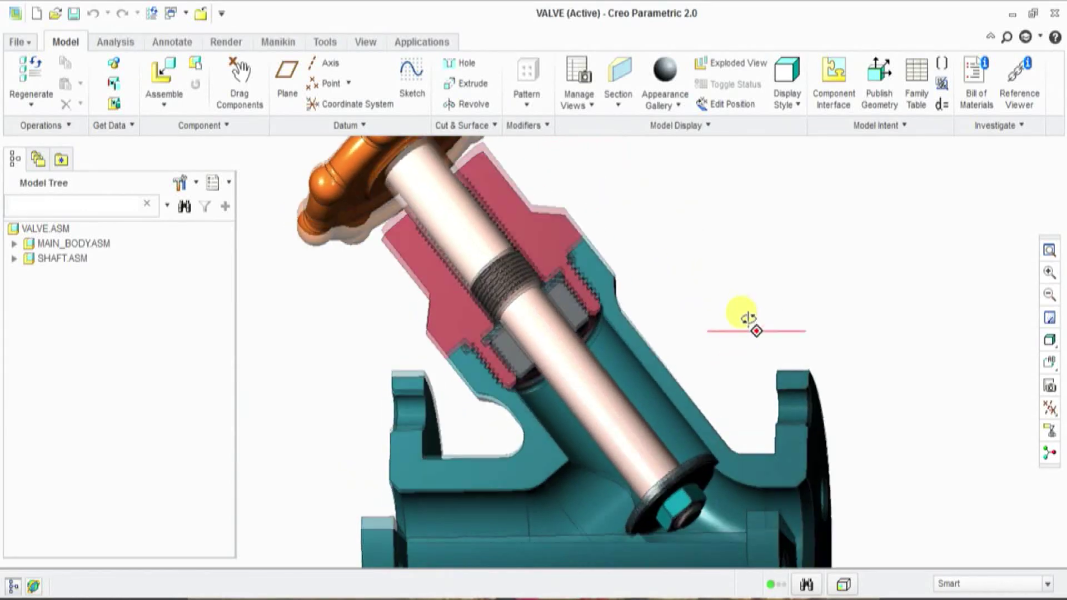
pyautogui.moveTo(745, 316)
pyautogui.mouseDown(button='middle')
pyautogui.moveTo(608, 233)
pyautogui.moveTo(689, 272)
pyautogui.moveTo(686, 257)
pyautogui.moveTo(666, 302)
pyautogui.mouseUp(button='middle')
pyautogui.moveTo(664, 254)
pyautogui.mouseDown(button='middle')
pyautogui.moveTo(674, 291)
pyautogui.moveTo(734, 329)
pyautogui.moveTo(744, 309)
pyautogui.mouseUp(button='middle')
pyautogui.scroll(2, 695, 240)
pyautogui.moveTo(695, 240)
pyautogui.mouseDown(button='middle')
pyautogui.moveTo(698, 226)
pyautogui.moveTo(704, 242)
pyautogui.mouseUp(button='middle')
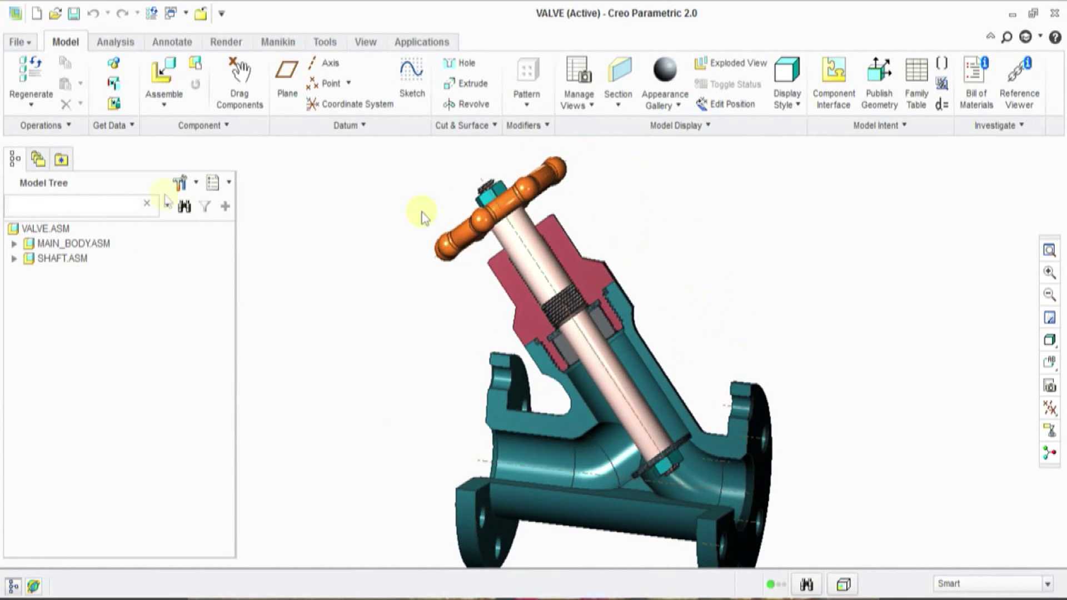
# Step: Delete SHAFT.ASM from the VALVE assembly and list the Gate Valve files for assembling
pyautogui.click(67, 261)
pyautogui.rightClick(67, 261)
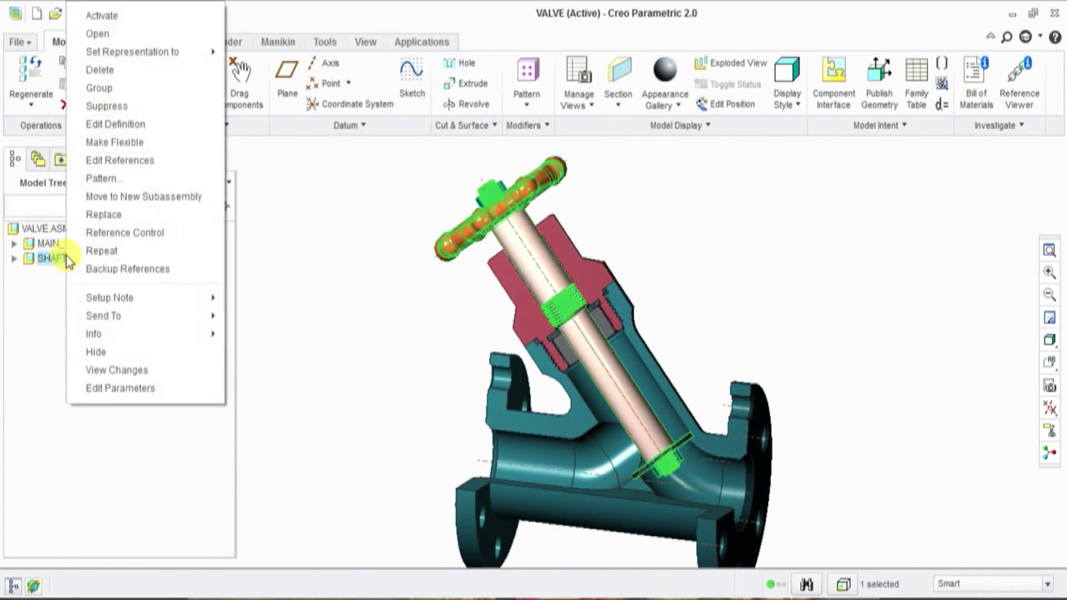
pyautogui.click(102, 69)
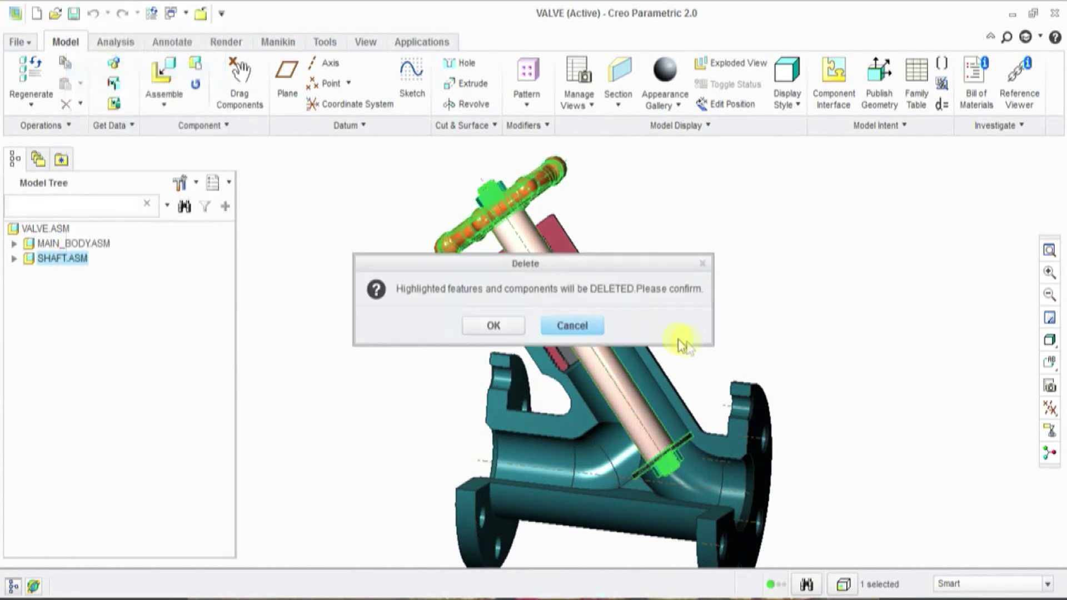
pyautogui.click(500, 328)
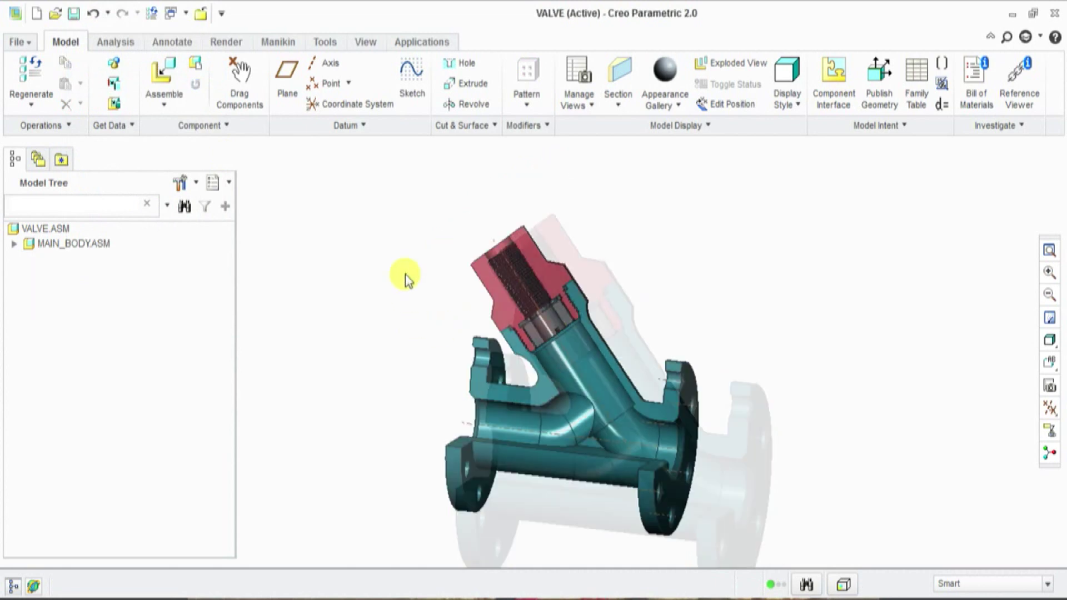
pyautogui.click(163, 72)
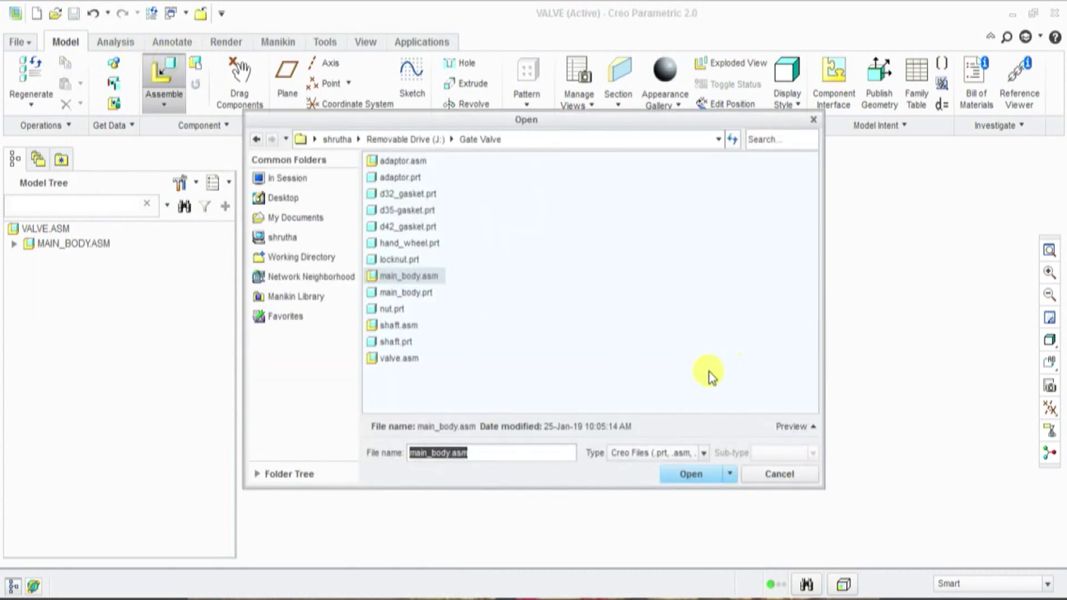
# Step: Bring shaft.asm into the valve with a Cylinder connection type
pyautogui.doubleClick(410, 326)
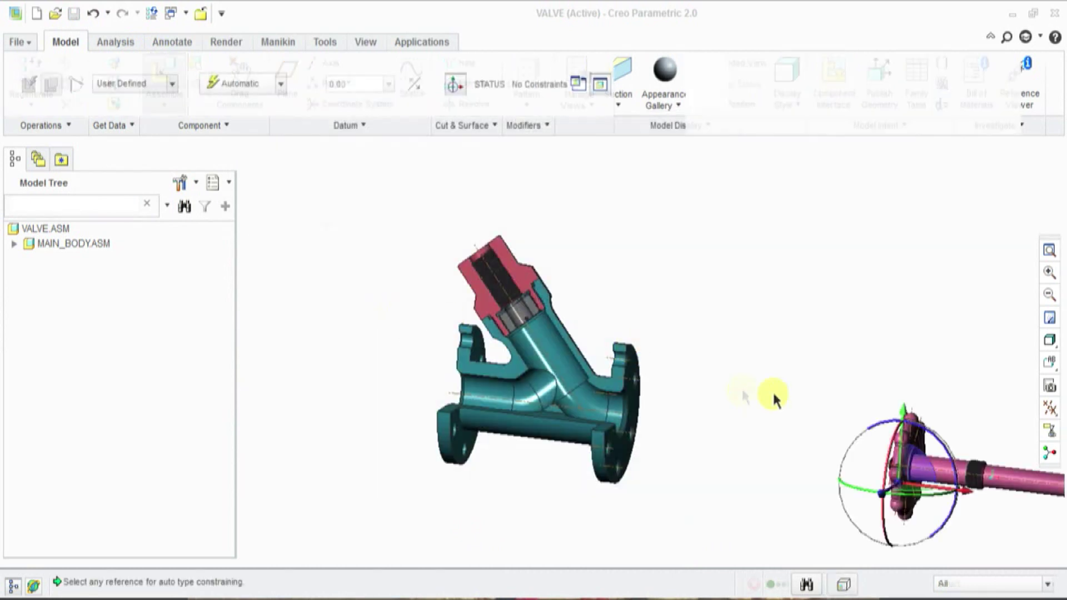
pyautogui.click(172, 83)
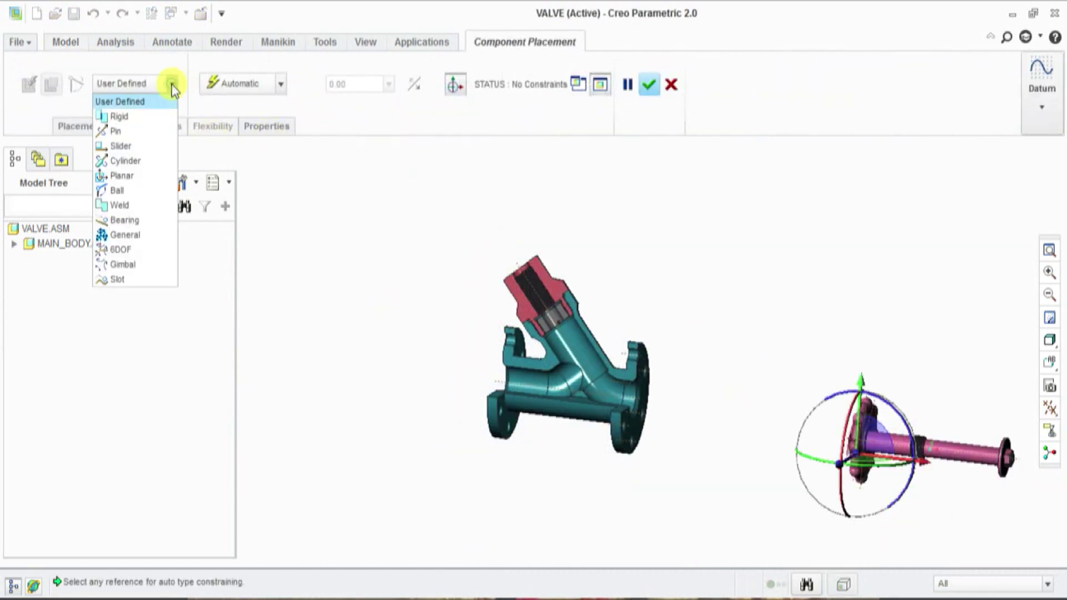
pyautogui.click(127, 163)
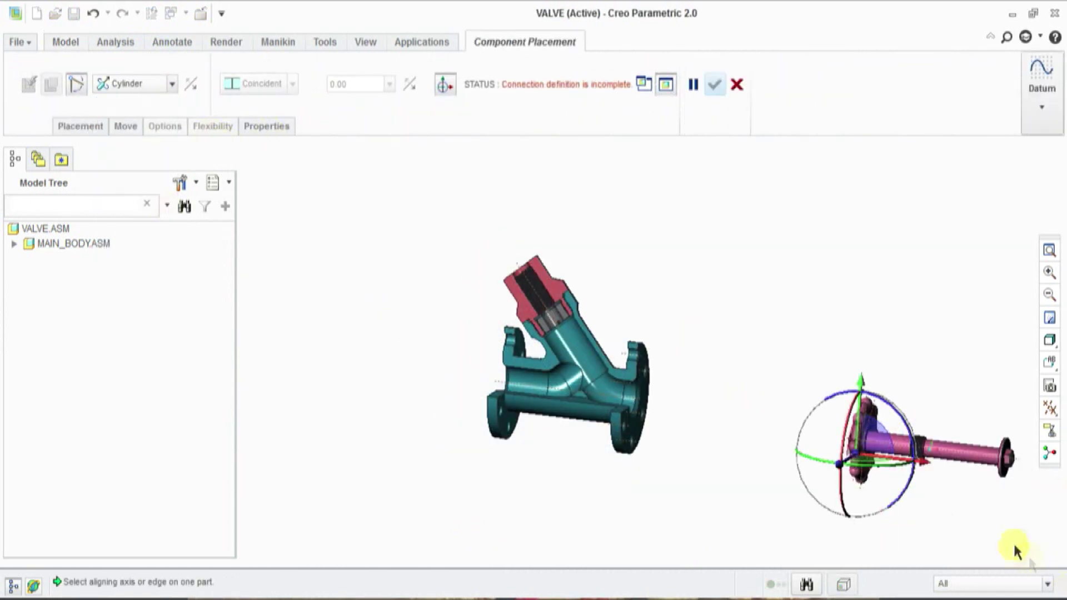
# Step: Align the shaft's axis with the valve body's axis
pyautogui.scroll(3, 939, 469)
pyautogui.scroll(2, 961, 450)
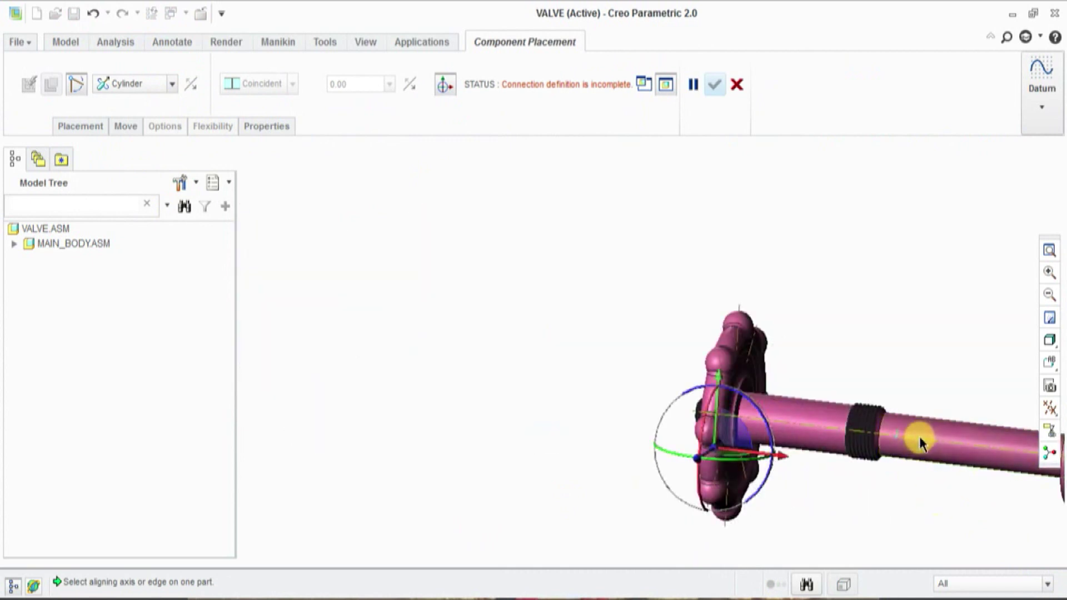
pyautogui.click(918, 436)
pyautogui.scroll(-3, 918, 551)
pyautogui.scroll(-2, 638, 393)
pyautogui.scroll(2, 554, 407)
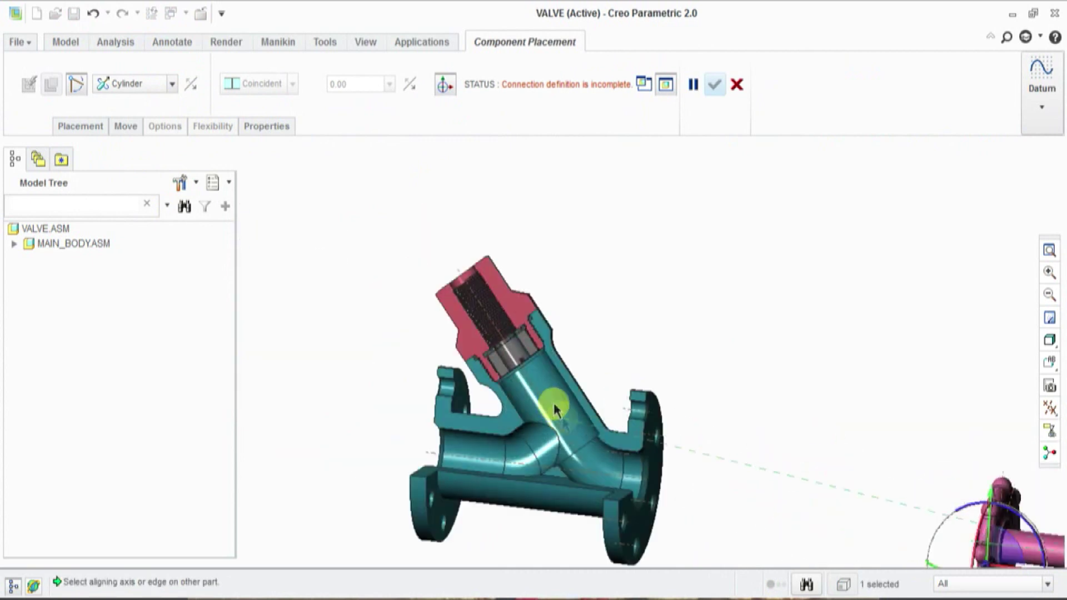
pyautogui.scroll(2, 526, 378)
pyautogui.click(525, 378)
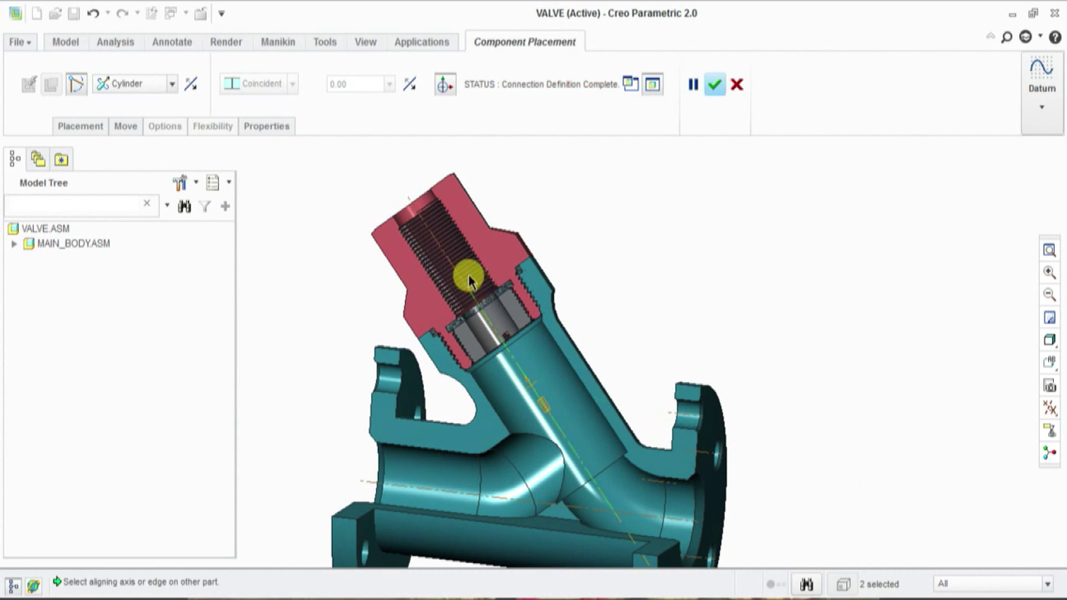
pyautogui.scroll(-3, 468, 275)
pyautogui.scroll(-2, 472, 278)
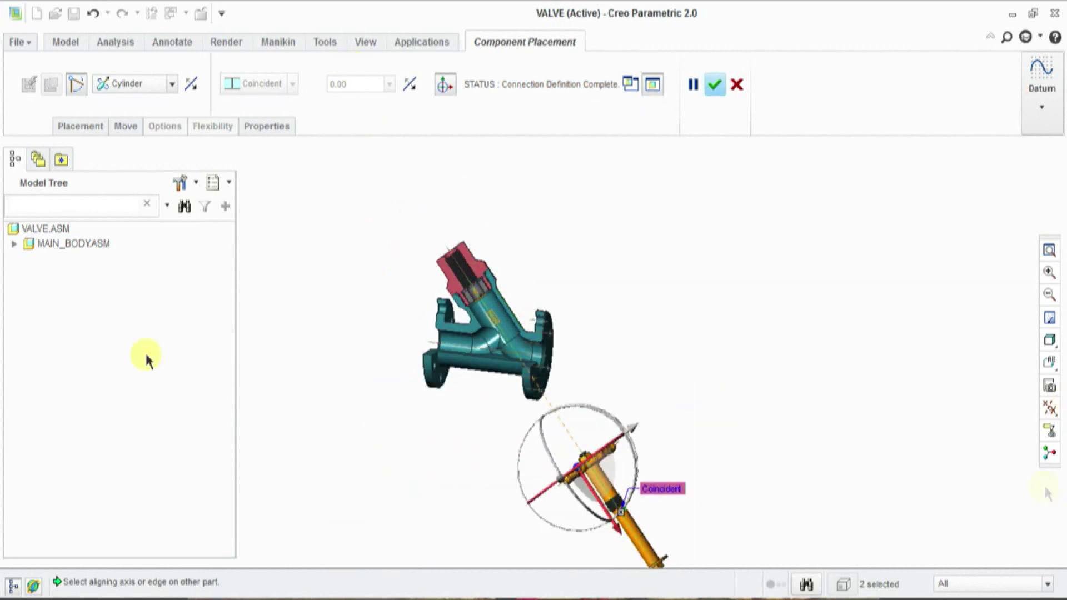
# Step: Set the translation axis zero references to the D35-GASKET and MAIN_BODY surfaces
pyautogui.click(76, 127)
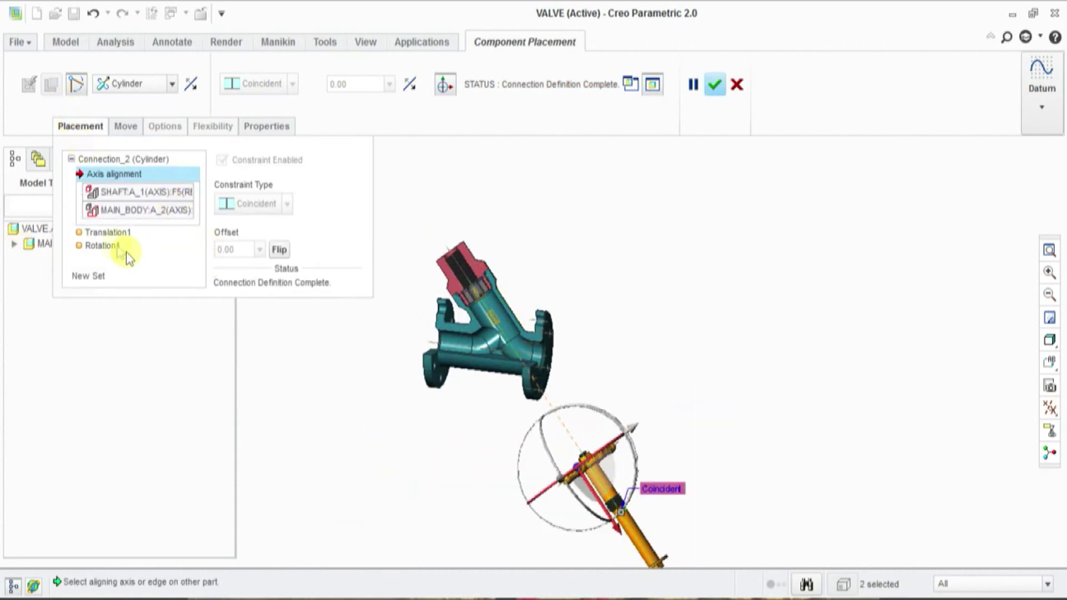
pyautogui.click(111, 232)
pyautogui.moveTo(611, 283)
pyautogui.mouseDown(button='middle')
pyautogui.moveTo(679, 362)
pyautogui.moveTo(686, 353)
pyautogui.moveTo(635, 418)
pyautogui.mouseUp(button='middle')
pyautogui.scroll(3, 634, 417)
pyautogui.scroll(2, 655, 431)
pyautogui.click(633, 445)
pyautogui.scroll(-3, 726, 452)
pyautogui.moveTo(726, 444)
pyautogui.mouseDown(button='middle')
pyautogui.moveTo(662, 312)
pyautogui.moveTo(805, 436)
pyautogui.moveTo(615, 250)
pyautogui.moveTo(694, 344)
pyautogui.mouseUp(button='middle')
pyautogui.scroll(2, 694, 344)
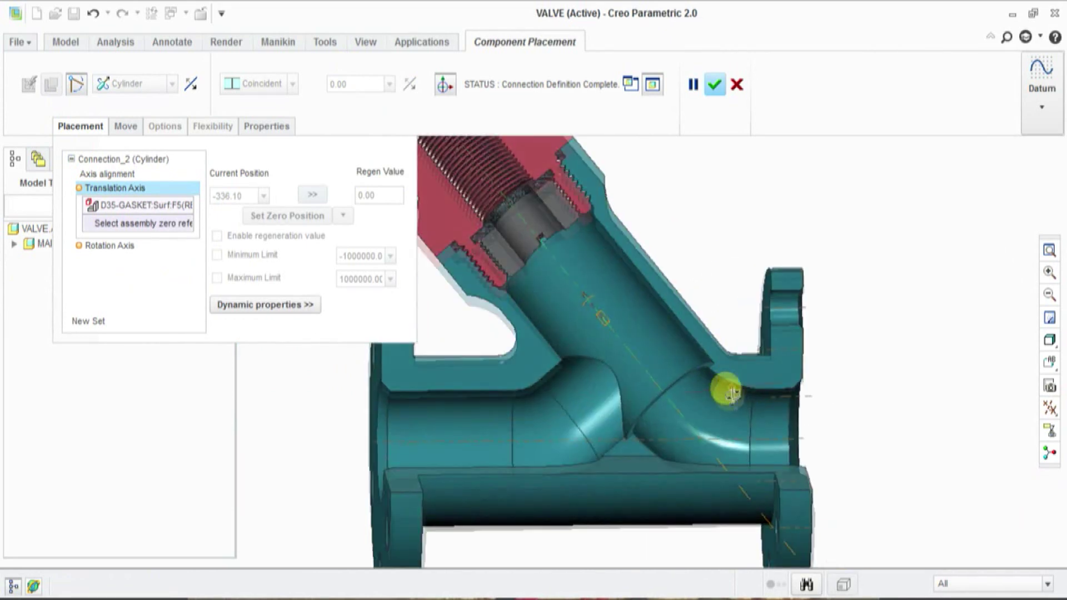
pyautogui.scroll(2, 722, 386)
pyautogui.scroll(3, 700, 392)
pyautogui.click(690, 349)
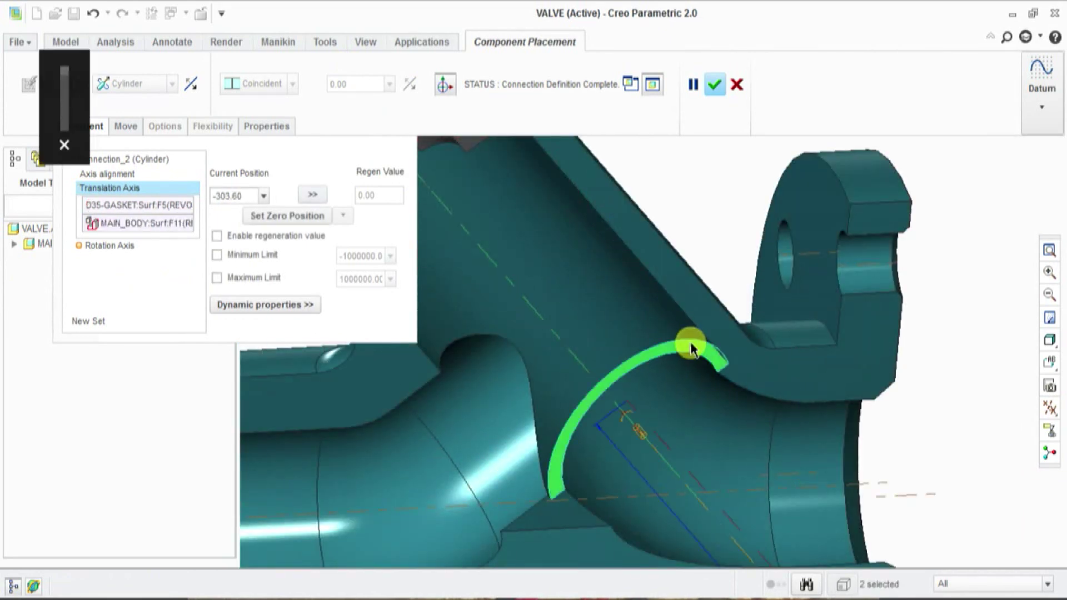
# Step: Set the current translation position to 0 and fit the assembly in view
pyautogui.moveTo(211, 196); pyautogui.dragTo(243, 198)
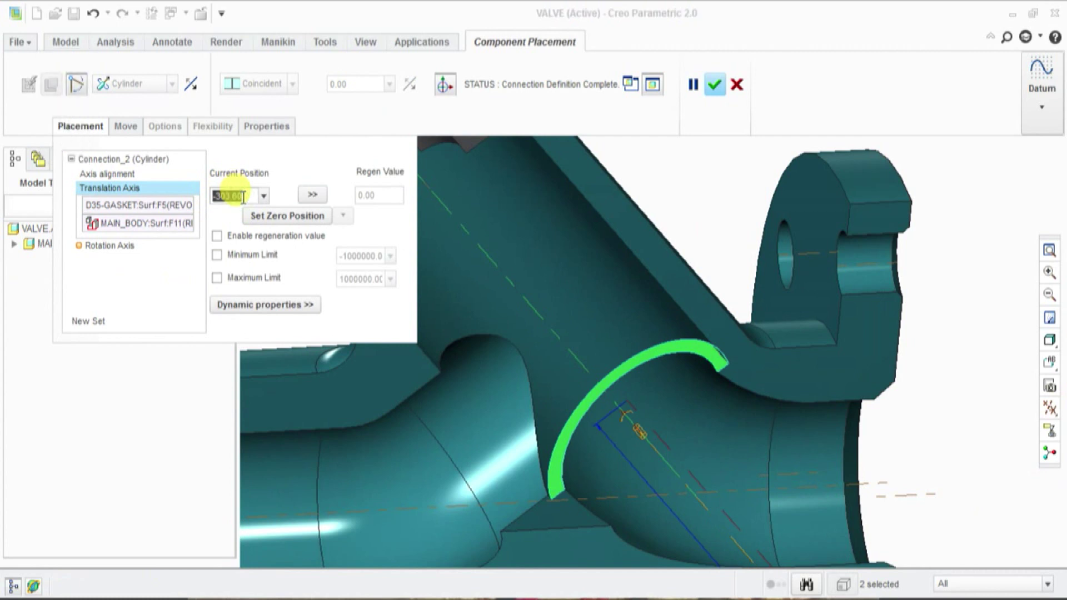
pyautogui.write('0')
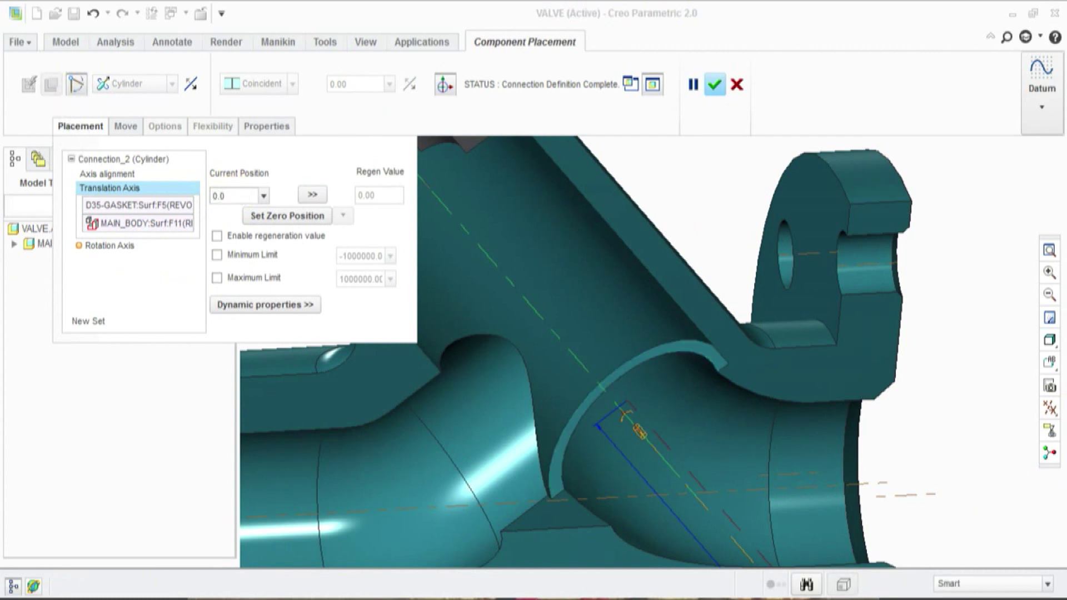
pyautogui.press('Return')
pyautogui.hotkey('ctrl', 'd')
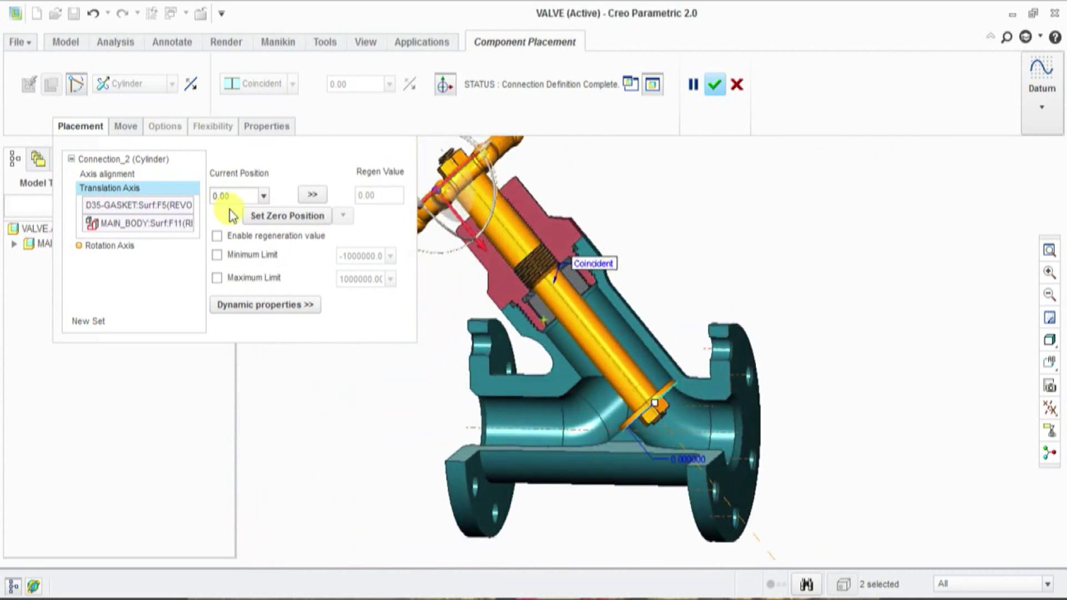
# Step: Limit the translation from 0.0 to 25 and finish placing the shaft
pyautogui.click(217, 238)
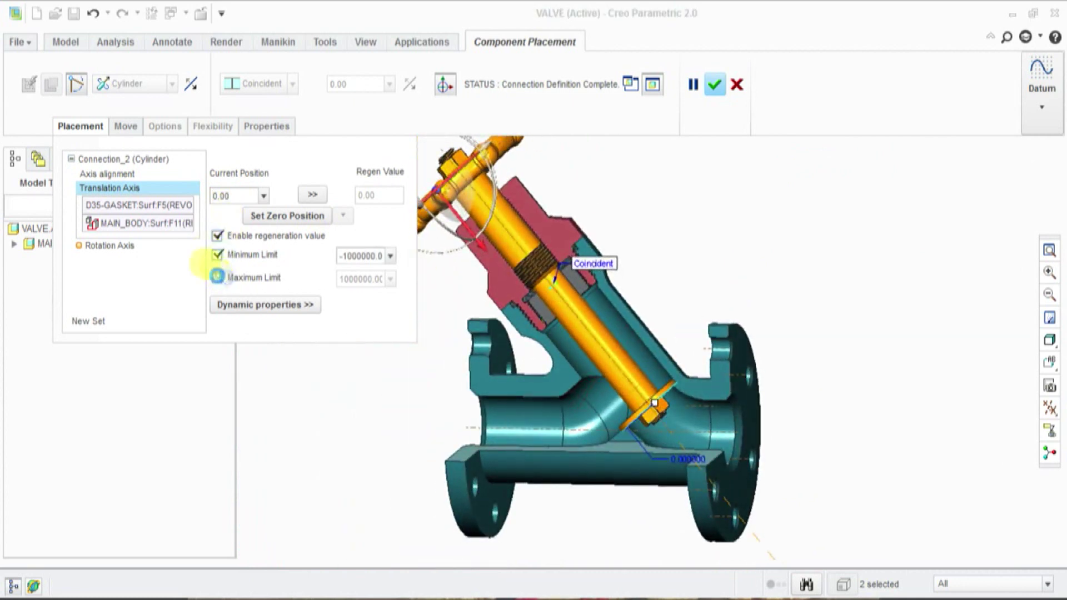
pyautogui.write('0.0')
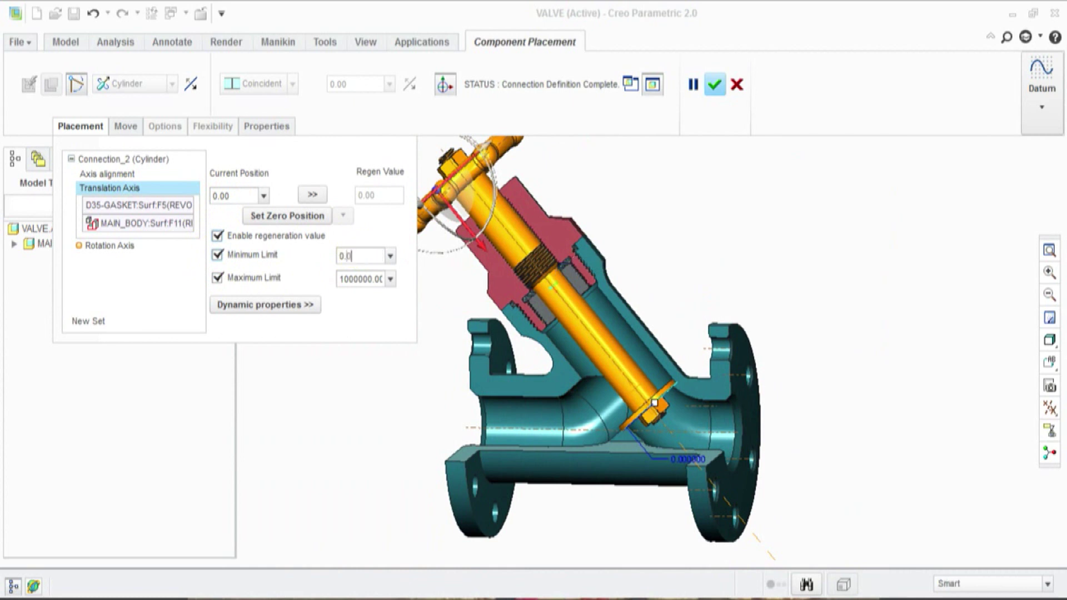
pyautogui.click(361, 277)
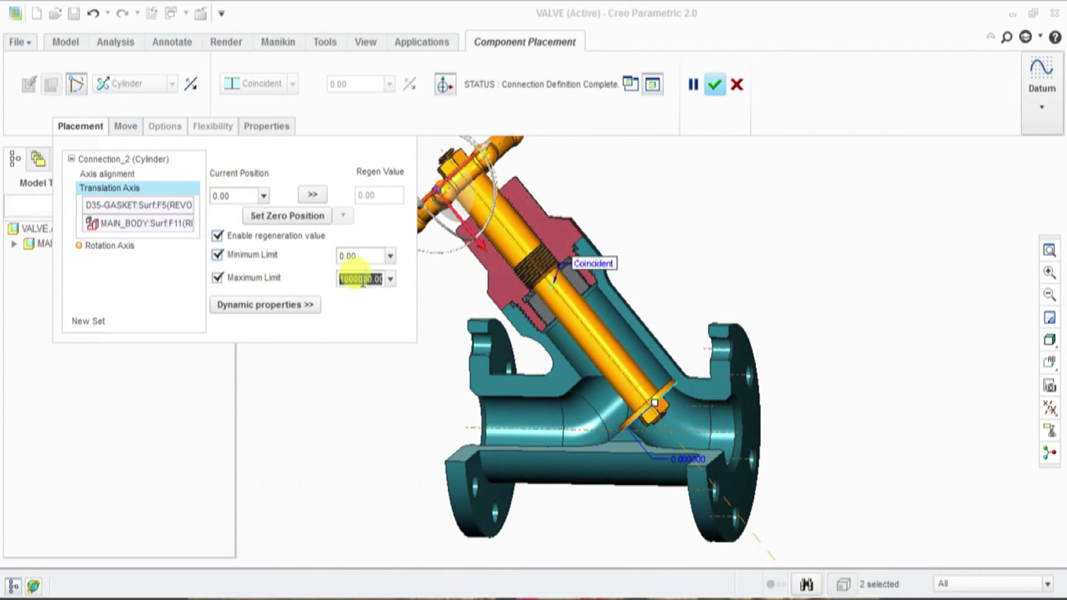
pyautogui.write('25')
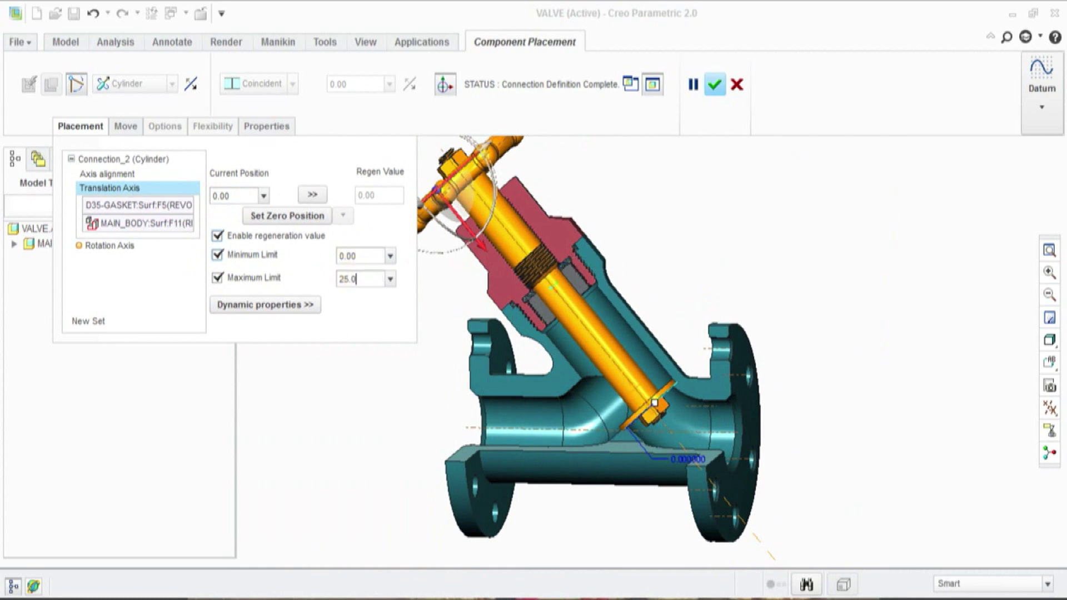
pyautogui.click(715, 85)
pyautogui.moveTo(445, 386)
pyautogui.mouseDown(button='middle')
pyautogui.moveTo(433, 361)
pyautogui.moveTo(428, 376)
pyautogui.mouseUp(button='middle')
pyautogui.scroll(-5, 722, 334)
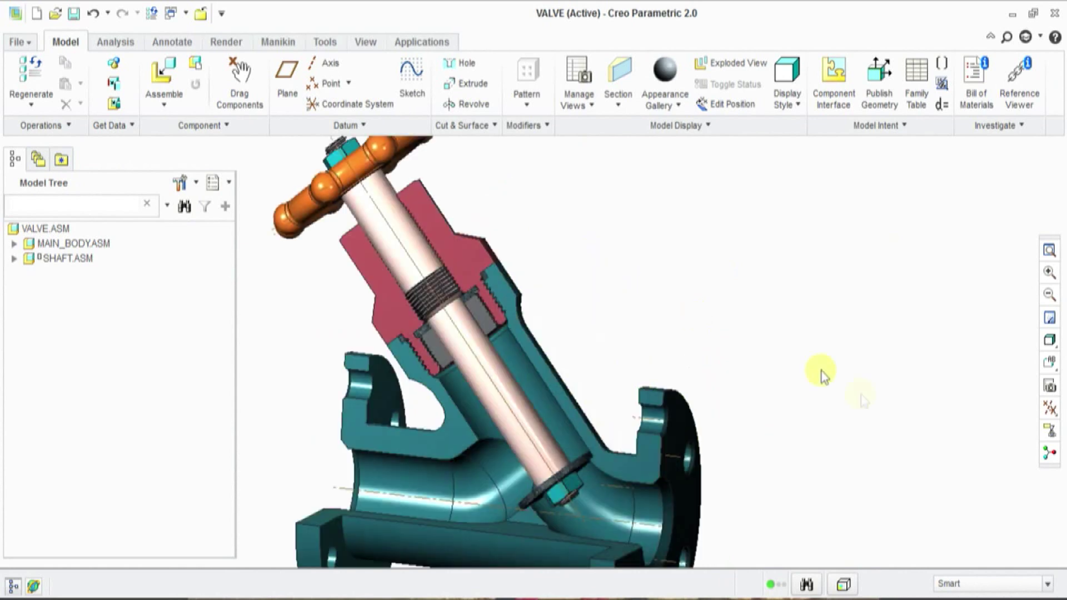
pyautogui.scroll(3, 669, 369)
pyautogui.scroll(-3, 669, 369)
pyautogui.scroll(1, 711, 364)
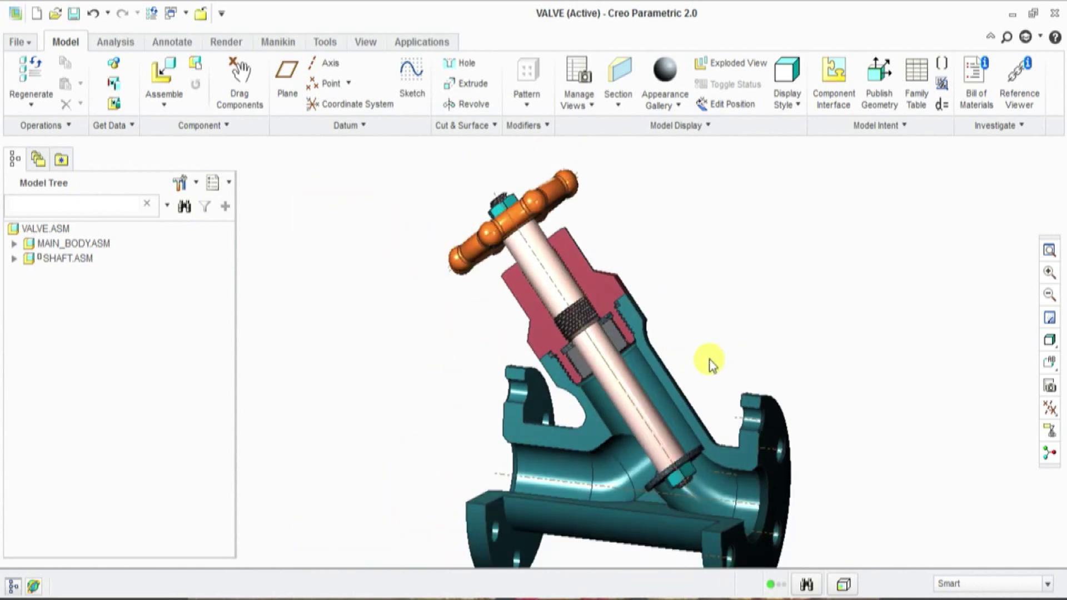
pyautogui.moveTo(704, 314); pyautogui.dragTo(714, 327, button='middle')
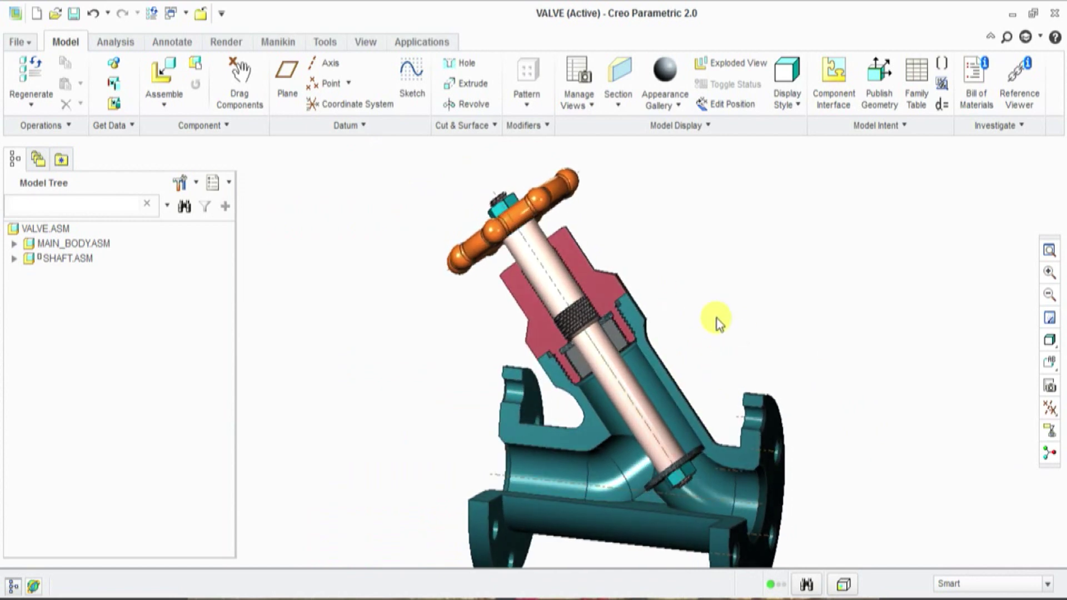
# Step: Enter Animation mode and create a new snapshot animation named Animation2
pyautogui.click(424, 44)
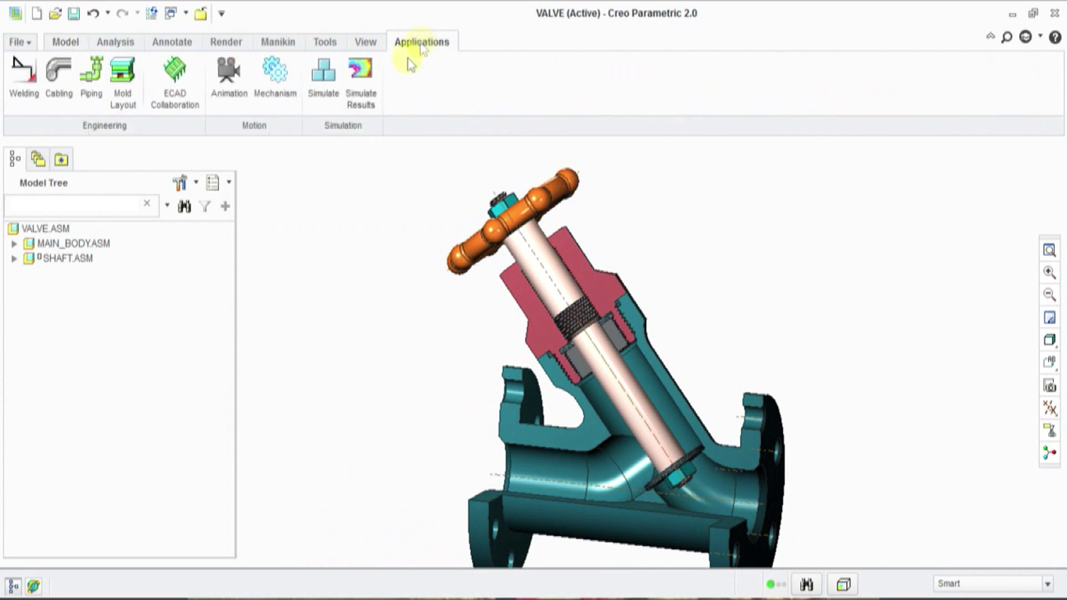
pyautogui.click(221, 70)
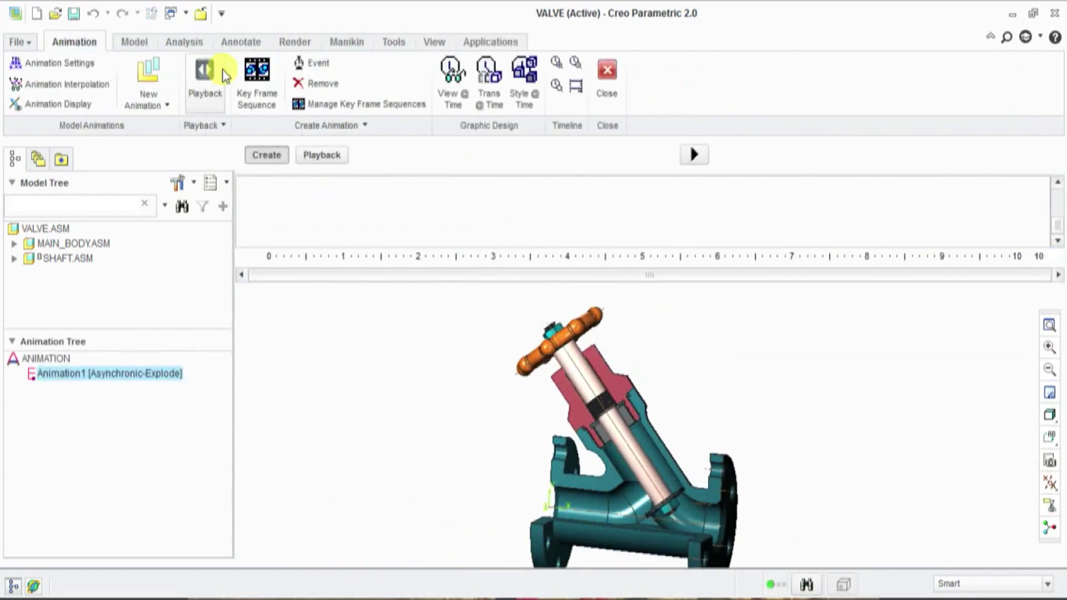
pyautogui.click(167, 105)
pyautogui.click(160, 148)
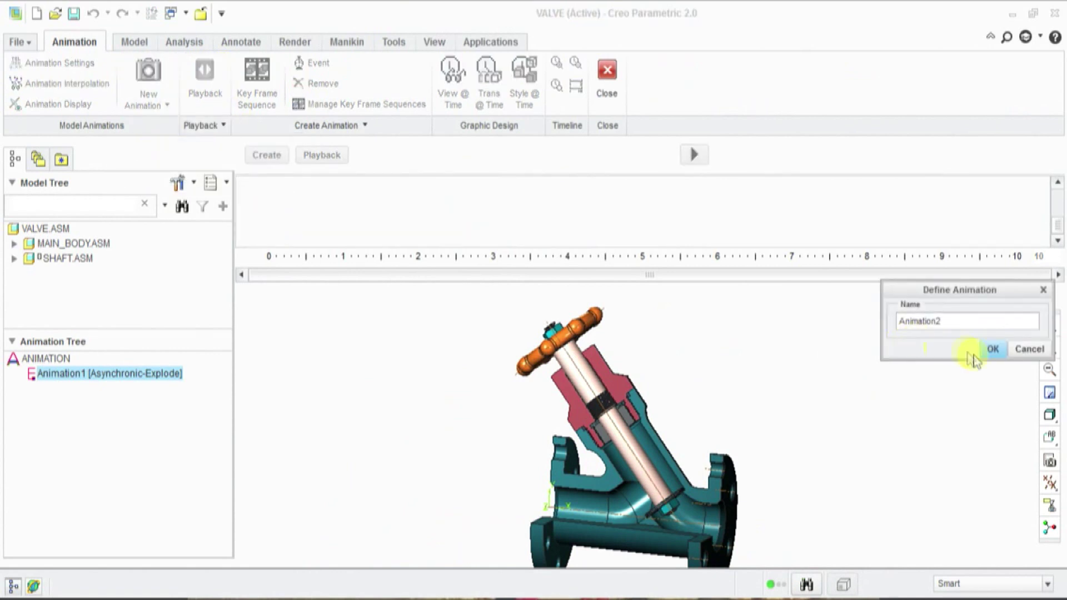
pyautogui.click(990, 349)
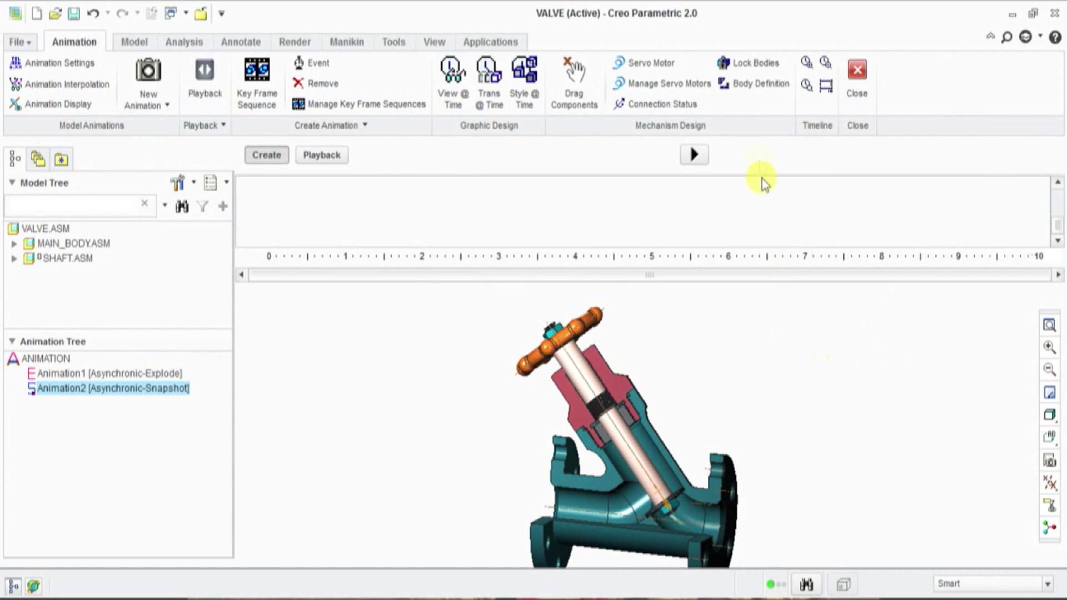
# Step: Set Animation2's time domain end time to 50
pyautogui.click(825, 84)
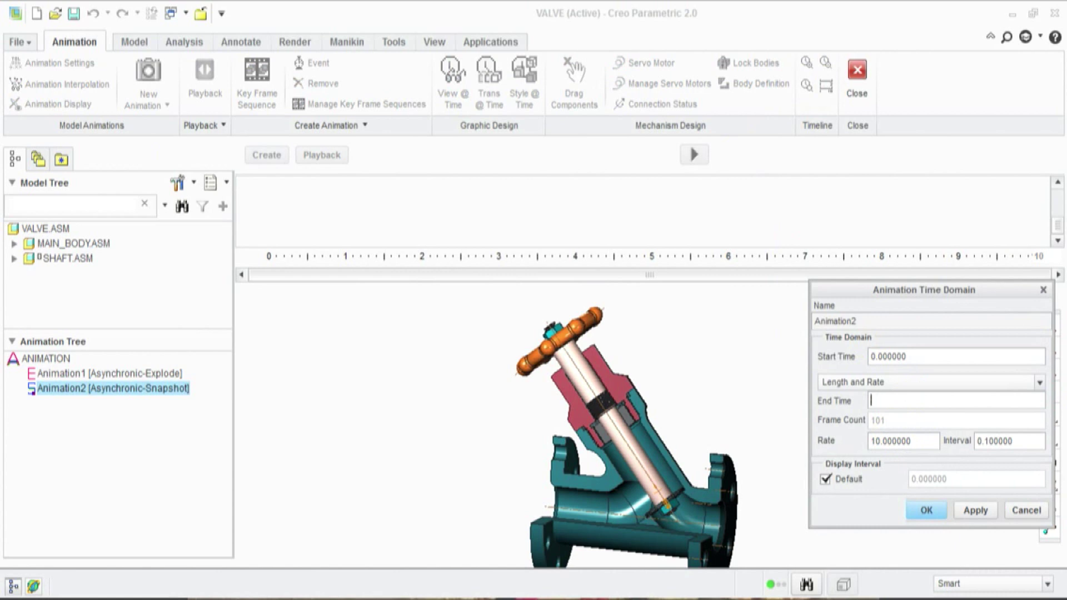
pyautogui.click(926, 511)
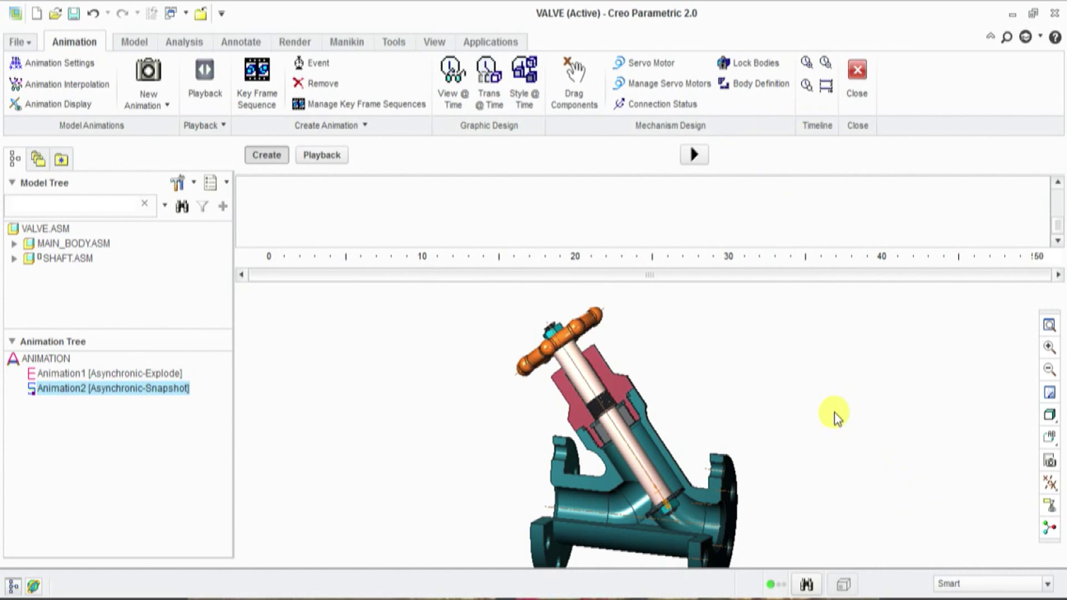
# Step: Start a key frame sequence and capture the shaft's current position as Snapshot1
pyautogui.click(256, 82)
pyautogui.click(871, 317)
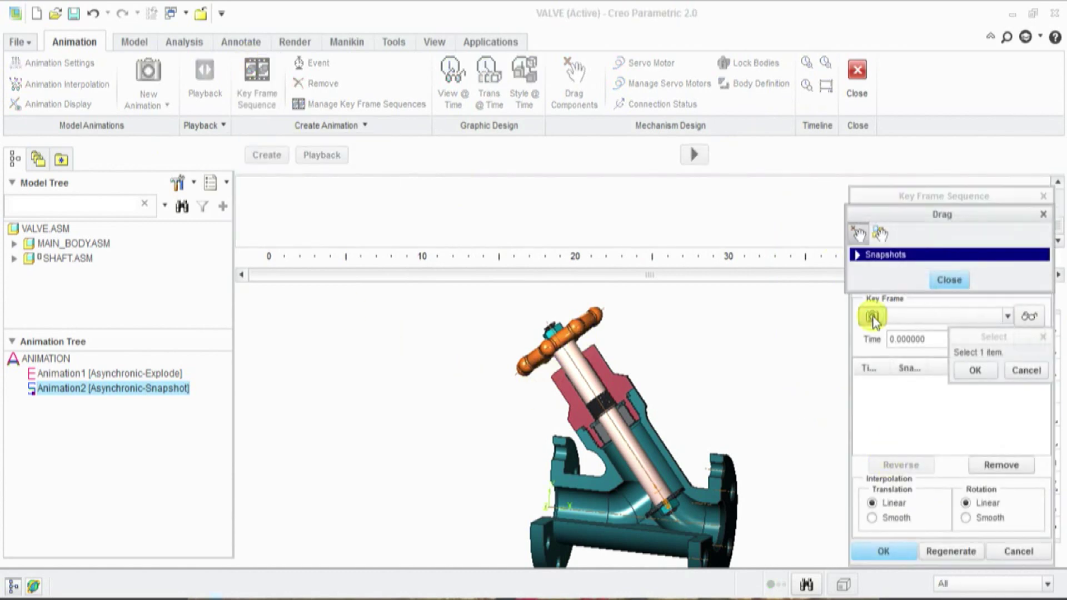
pyautogui.click(857, 255)
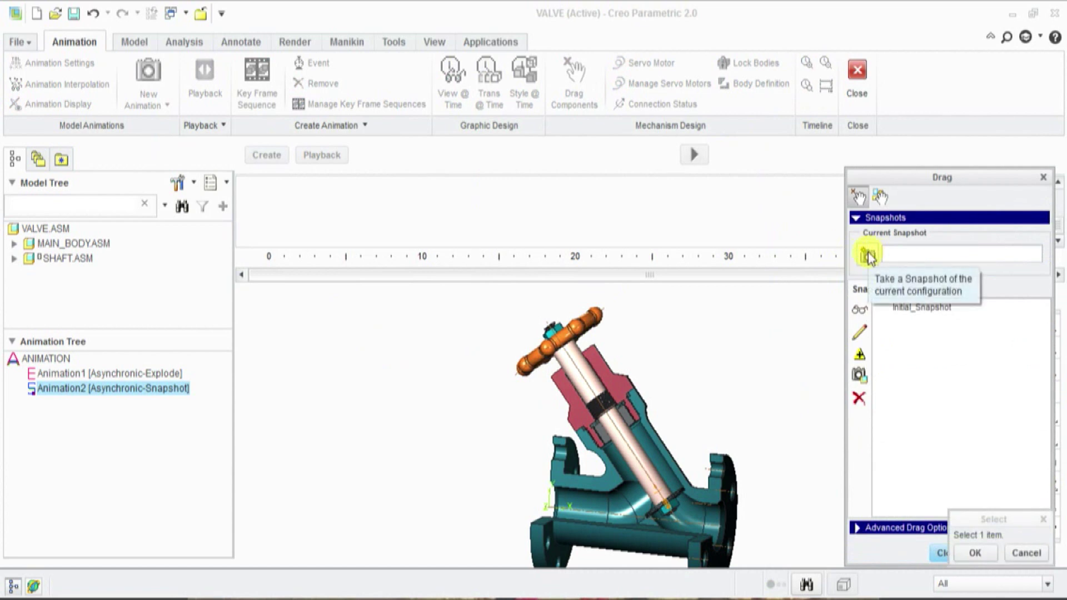
pyautogui.click(867, 256)
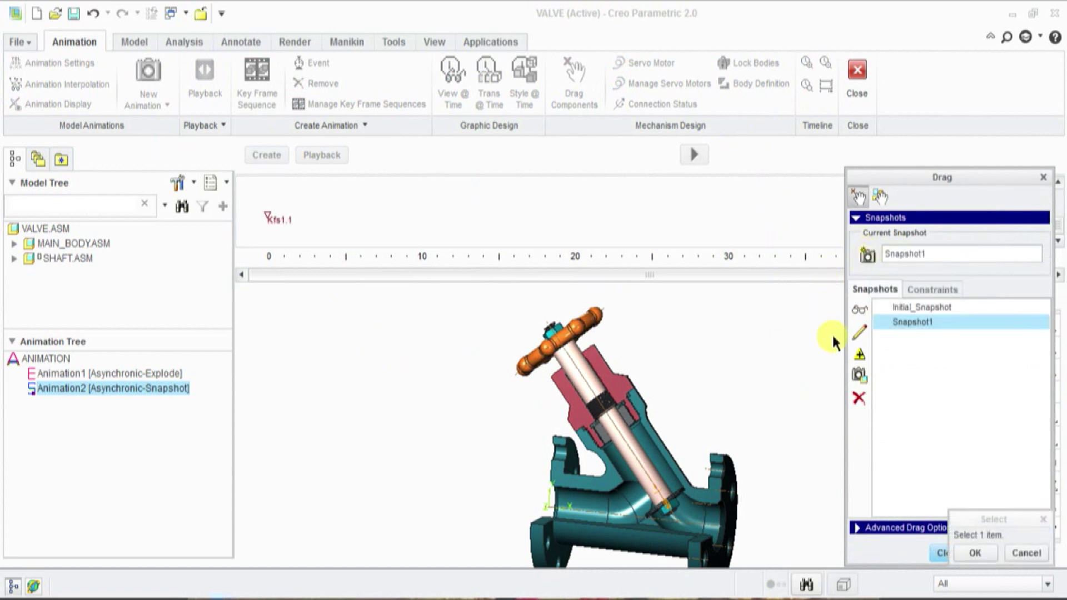
# Step: Raise the shaft for Snapshot2, lower it for Snapshot3, then close snapshot capture
pyautogui.click(626, 441)
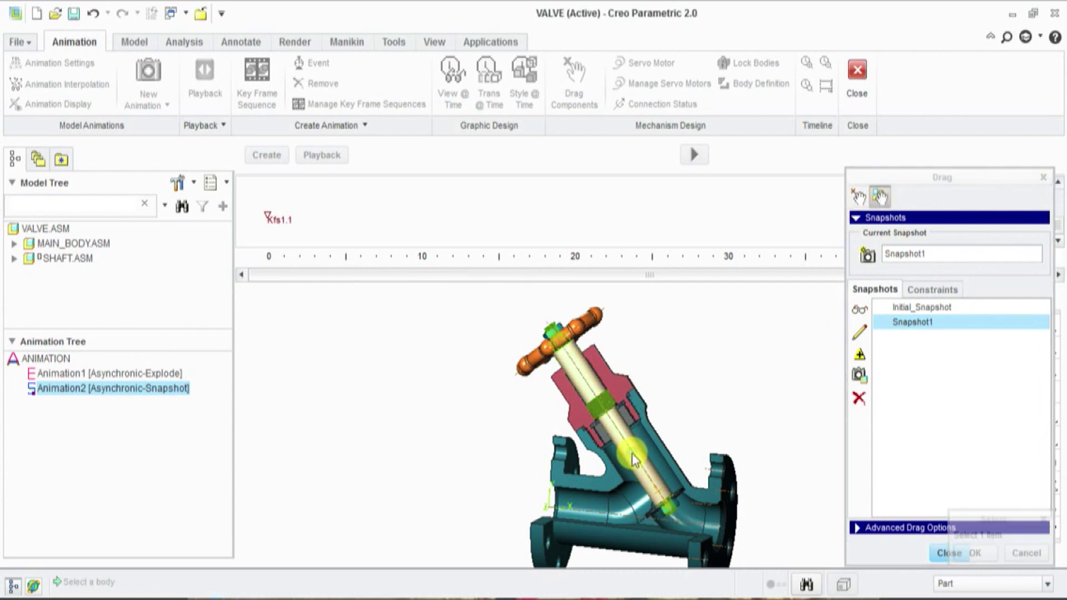
pyautogui.click(607, 417)
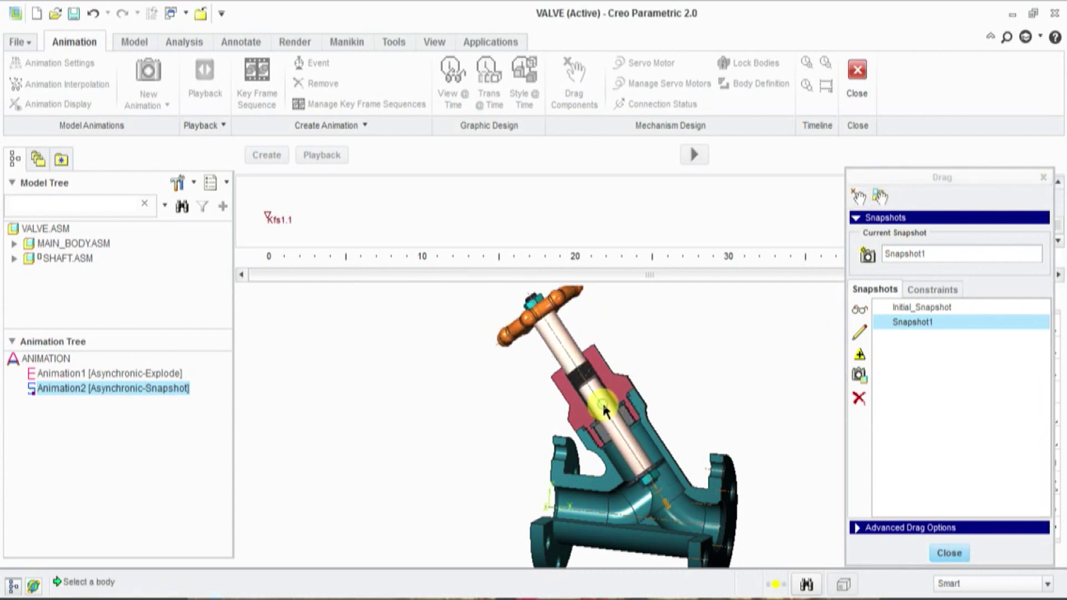
pyautogui.click(866, 256)
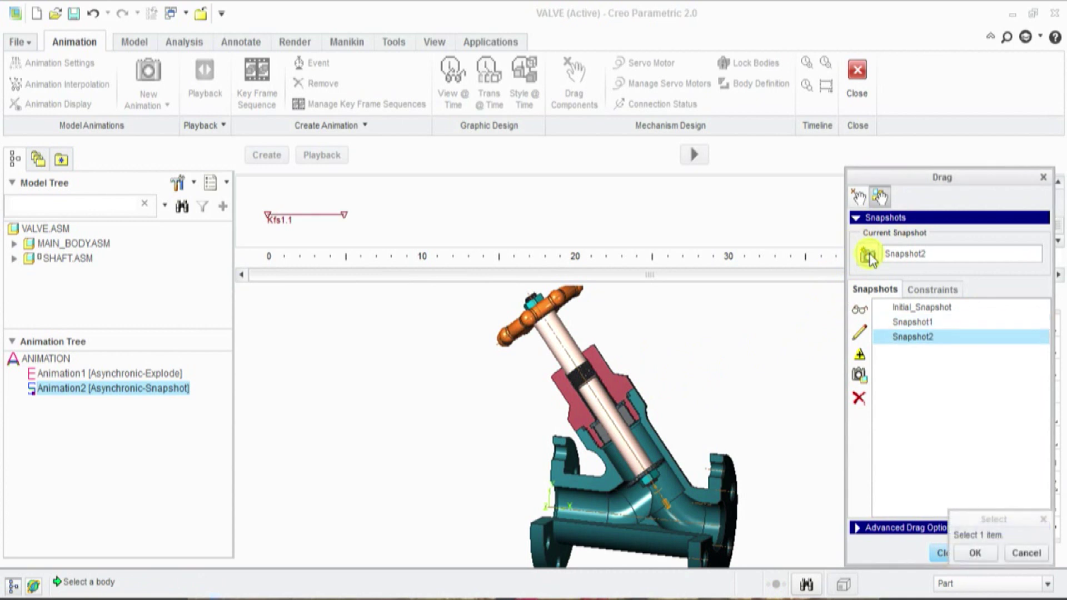
pyautogui.click(572, 349)
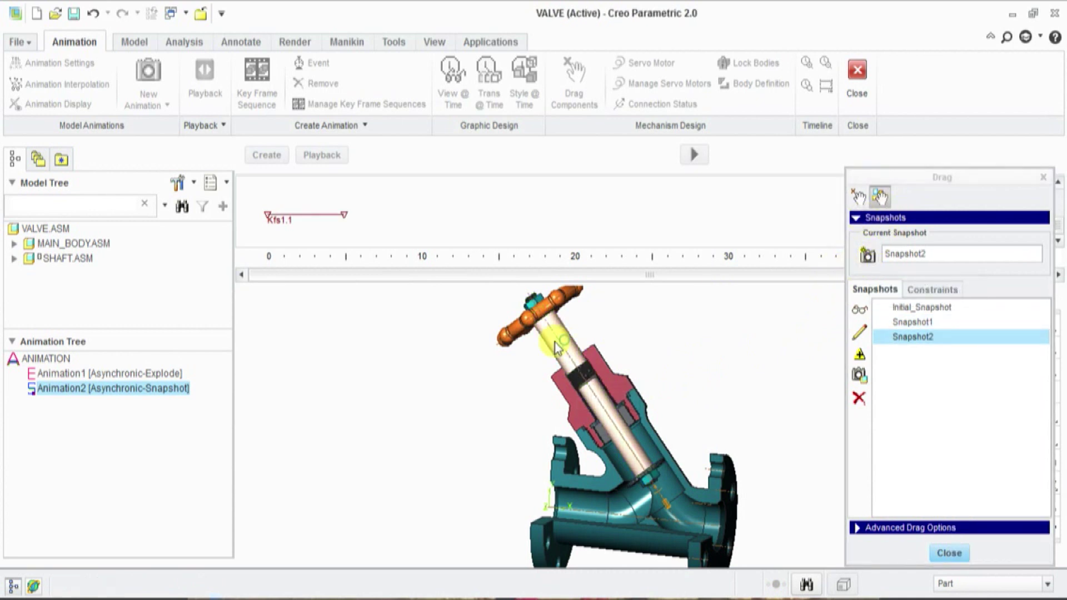
pyautogui.click(590, 422)
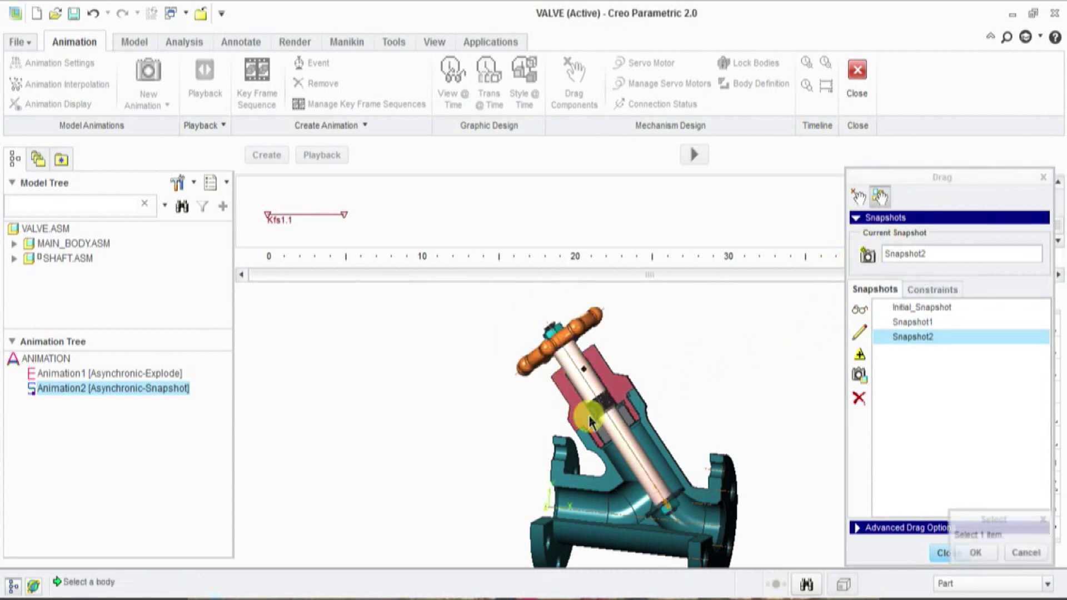
pyautogui.click(872, 265)
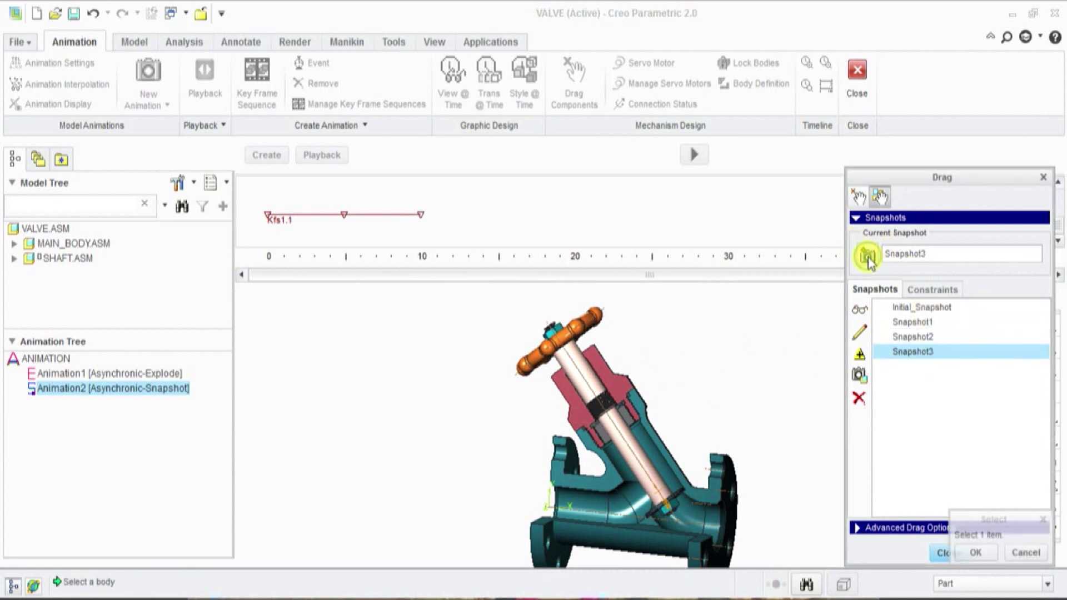
pyautogui.click(977, 553)
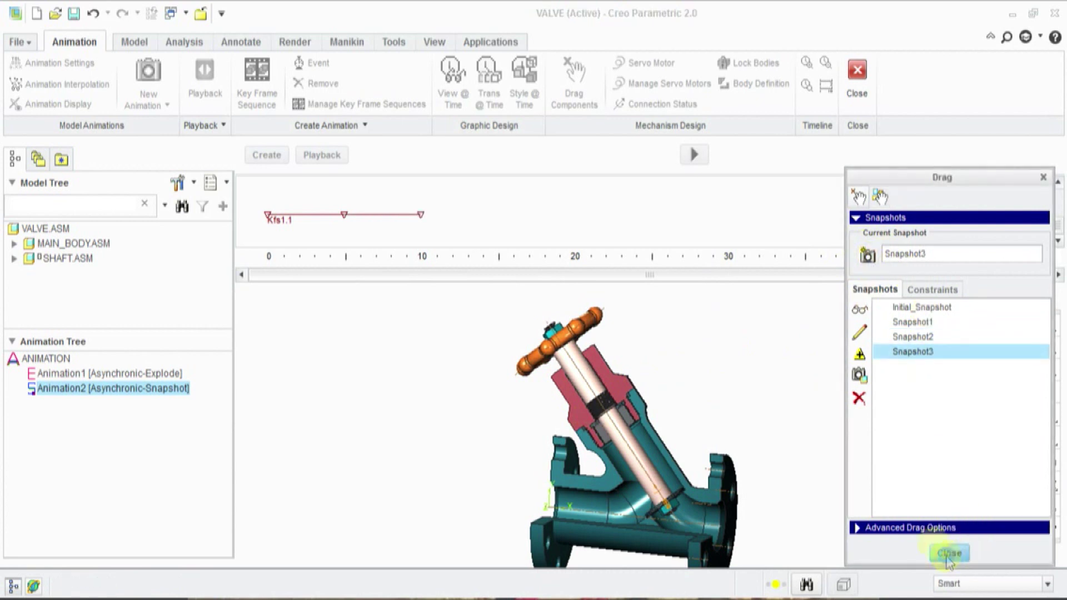
pyautogui.click(948, 553)
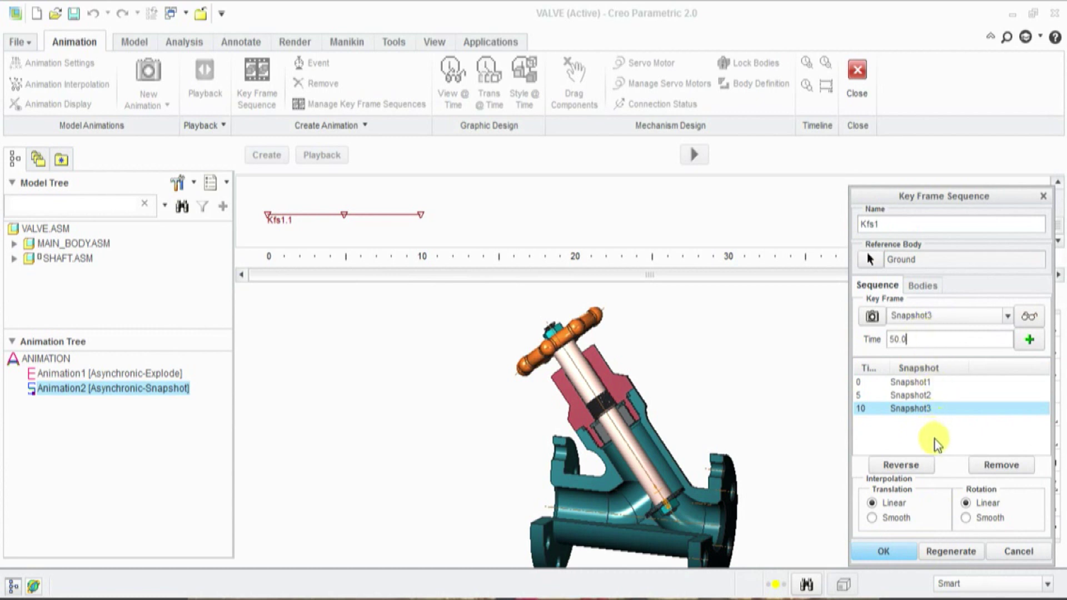
# Step: Retime the key frames so Snapshot2 sits at 25 and Snapshot3 at 50
pyautogui.click(922, 396)
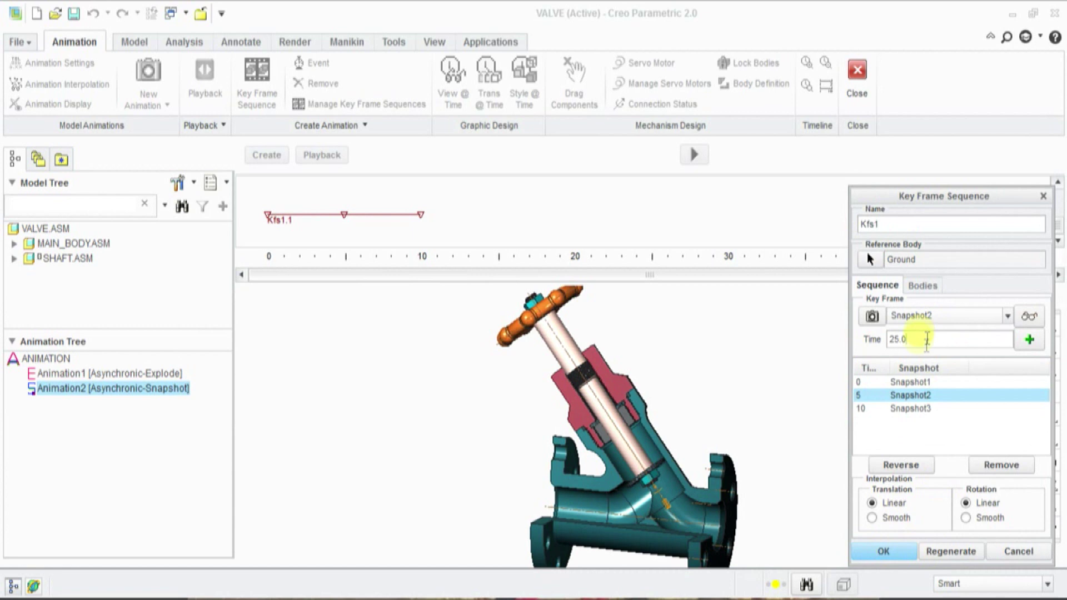
pyautogui.click(887, 553)
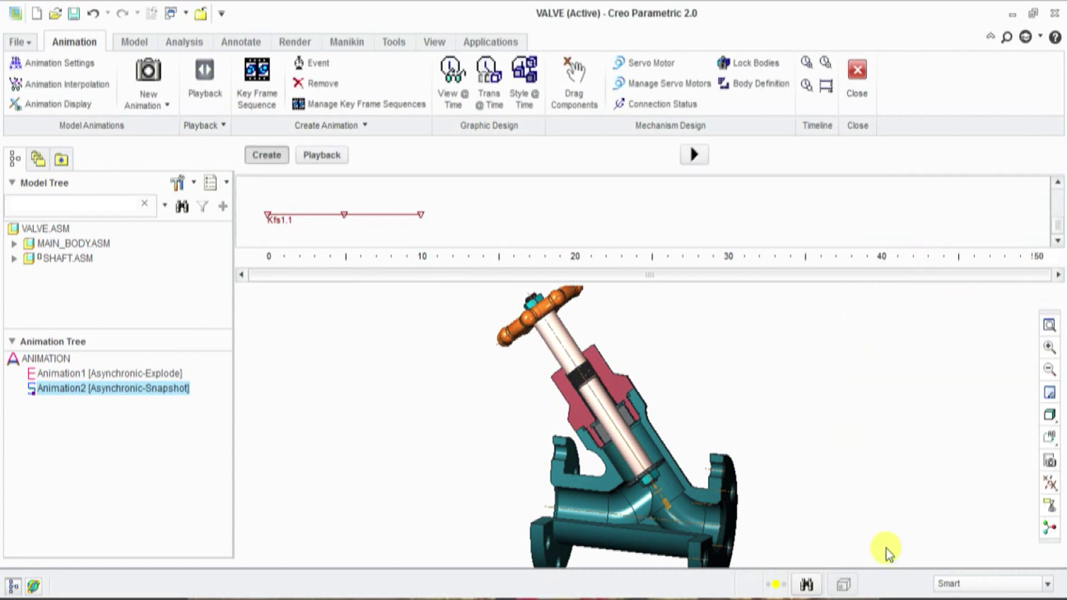
pyautogui.click(421, 218)
pyautogui.moveTo(1036, 245); pyautogui.dragTo(962, 245)
pyautogui.moveTo(1044, 244); pyautogui.dragTo(1039, 244)
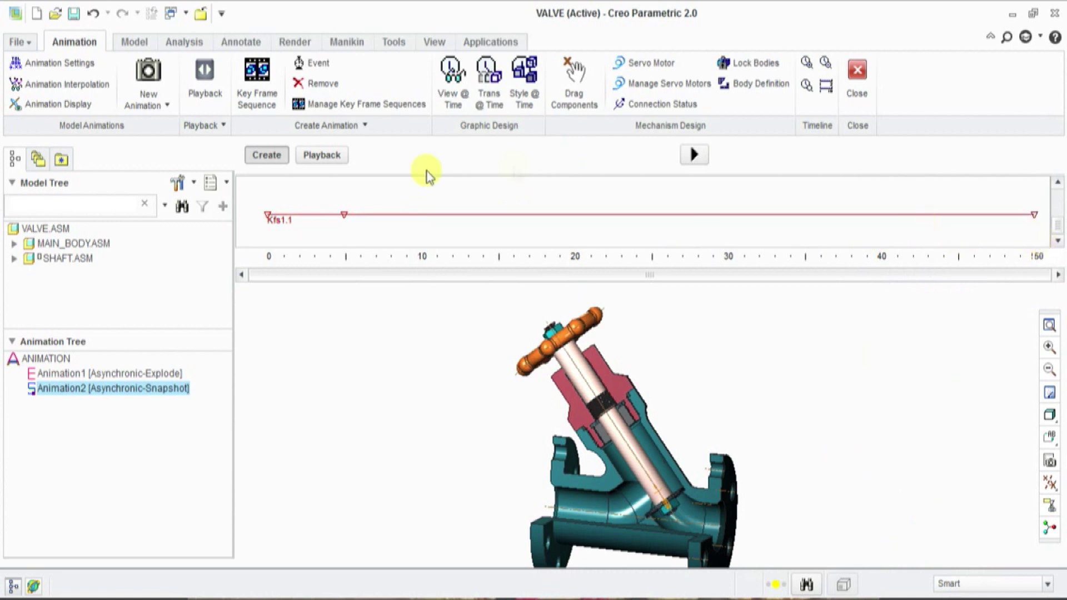
pyautogui.moveTo(344, 218); pyautogui.dragTo(642, 238)
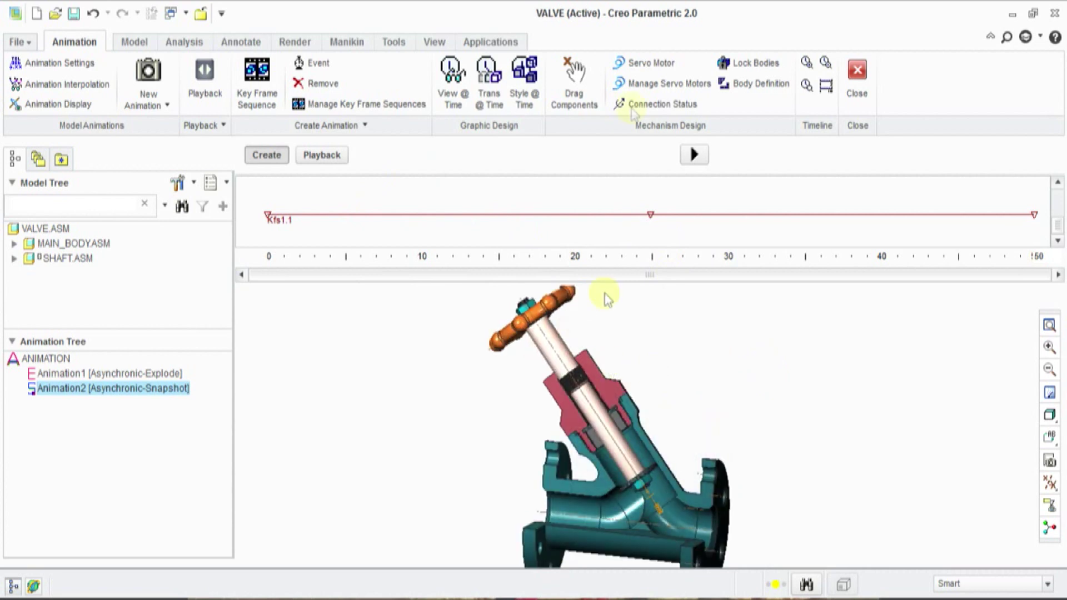
# Step: Add a 25 deg/sec velocity servo motor driving the stem's Connection_2.axis_2
pyautogui.click(644, 66)
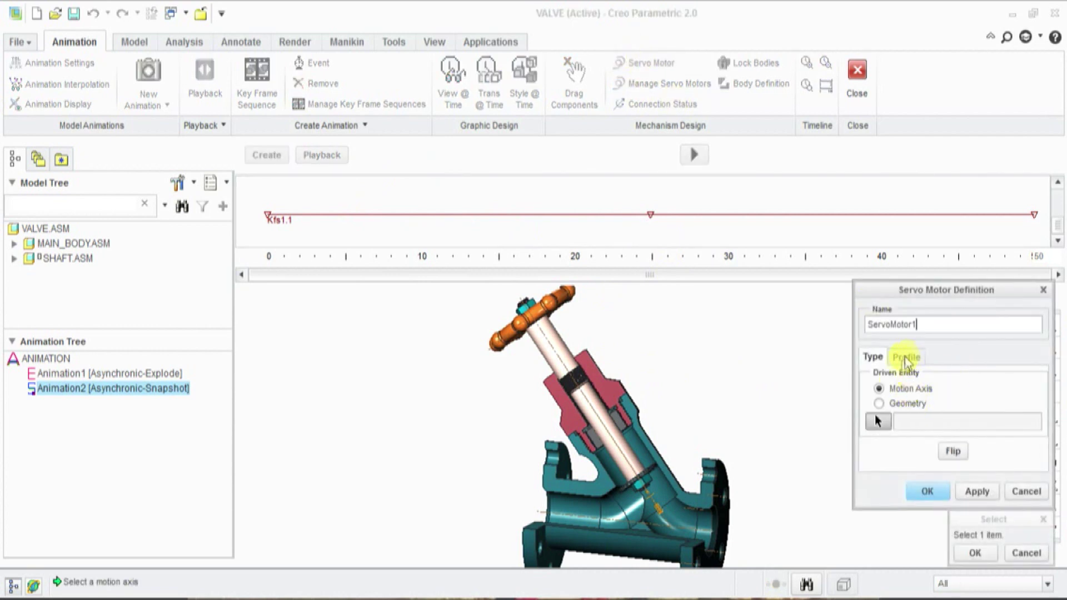
pyautogui.click(654, 502)
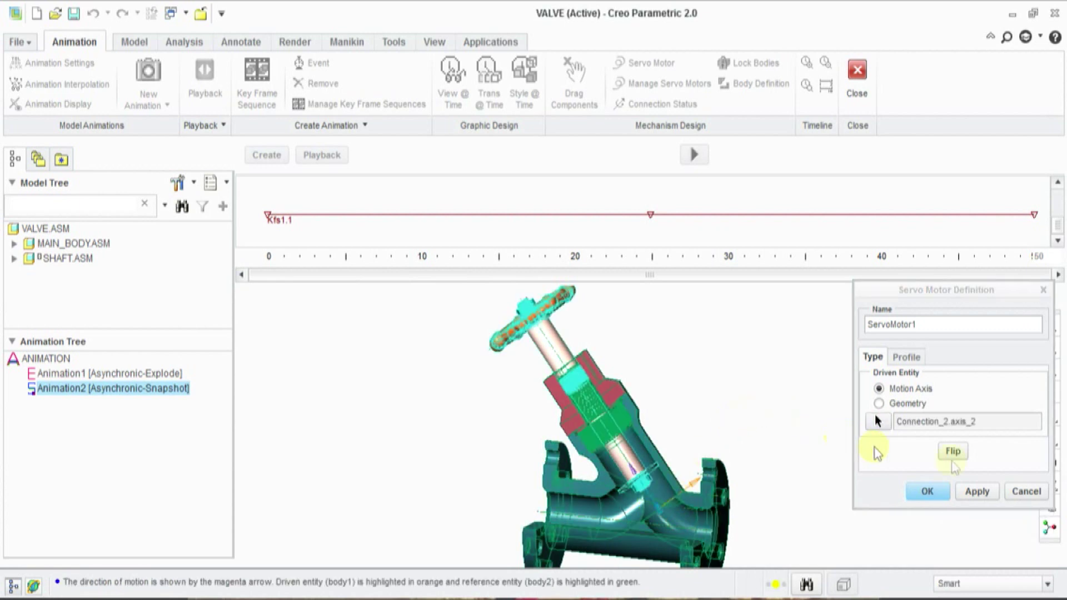
pyautogui.click(915, 358)
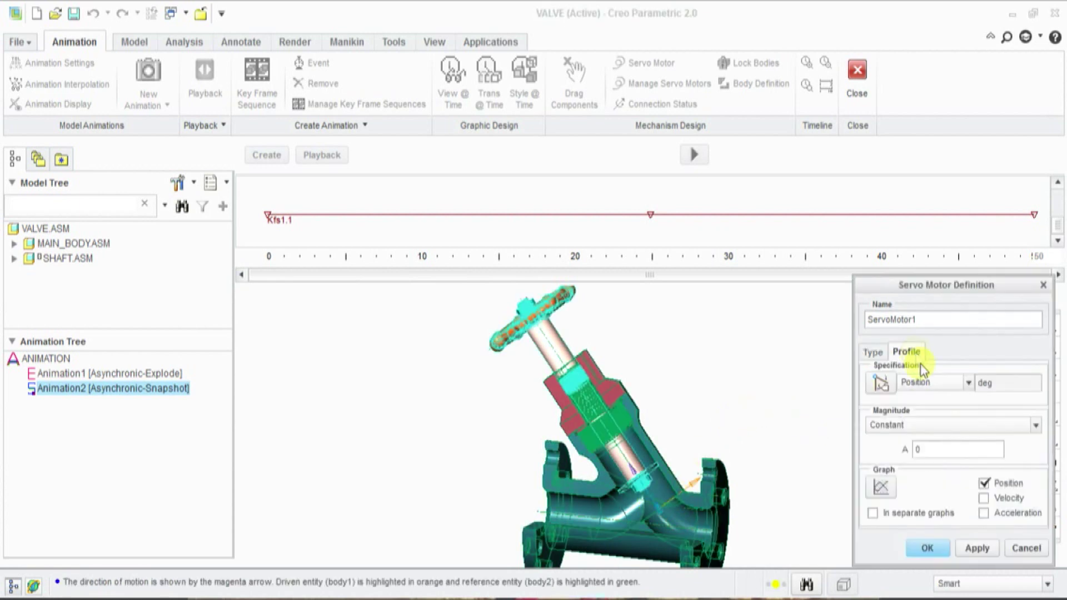
pyautogui.click(970, 384)
pyautogui.click(923, 412)
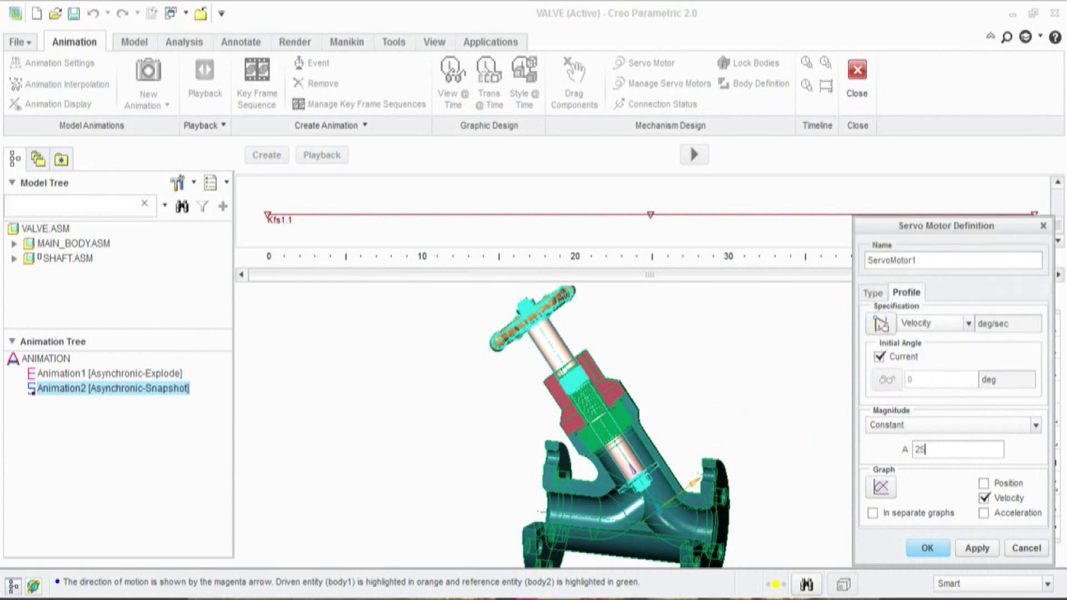
pyautogui.click(926, 549)
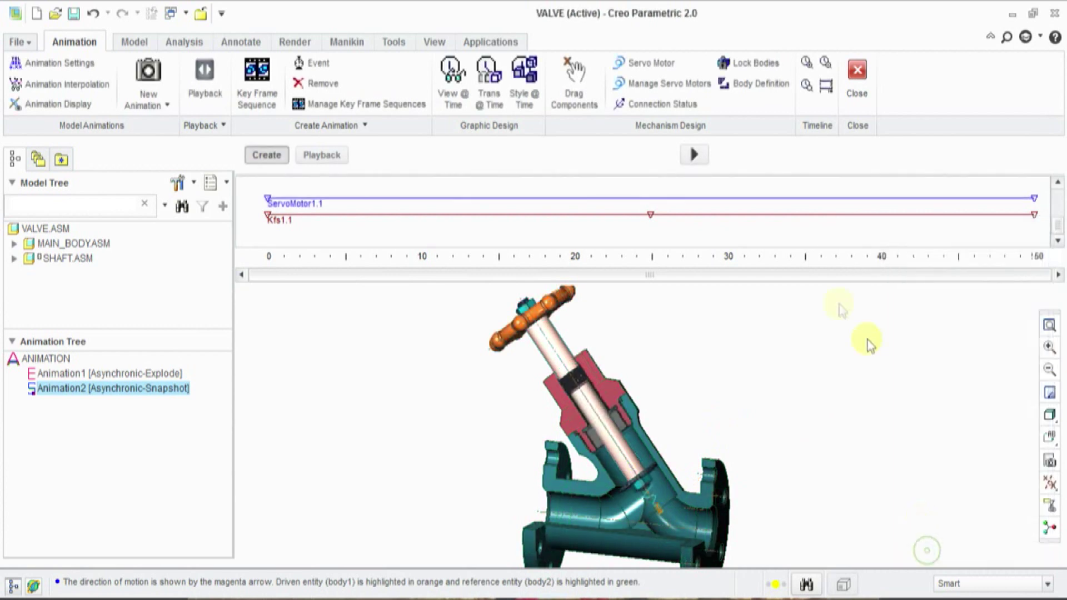
# Step: Add a second, reversed 25 deg/sec velocity servo motor on Connection_2.axis_2
pyautogui.click(644, 65)
pyautogui.click(879, 478)
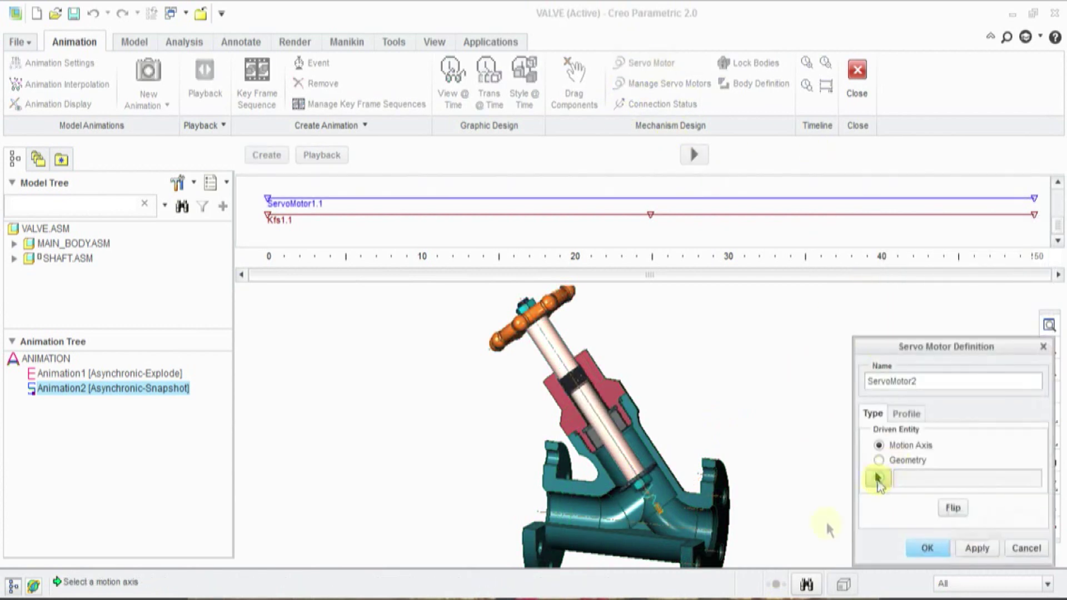
pyautogui.click(656, 510)
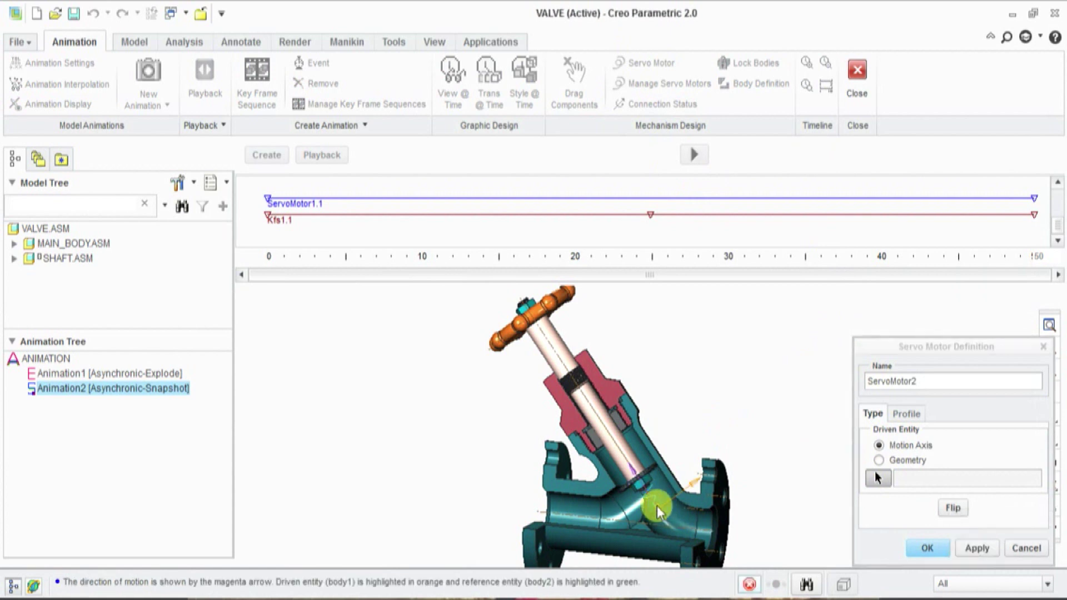
pyautogui.click(951, 507)
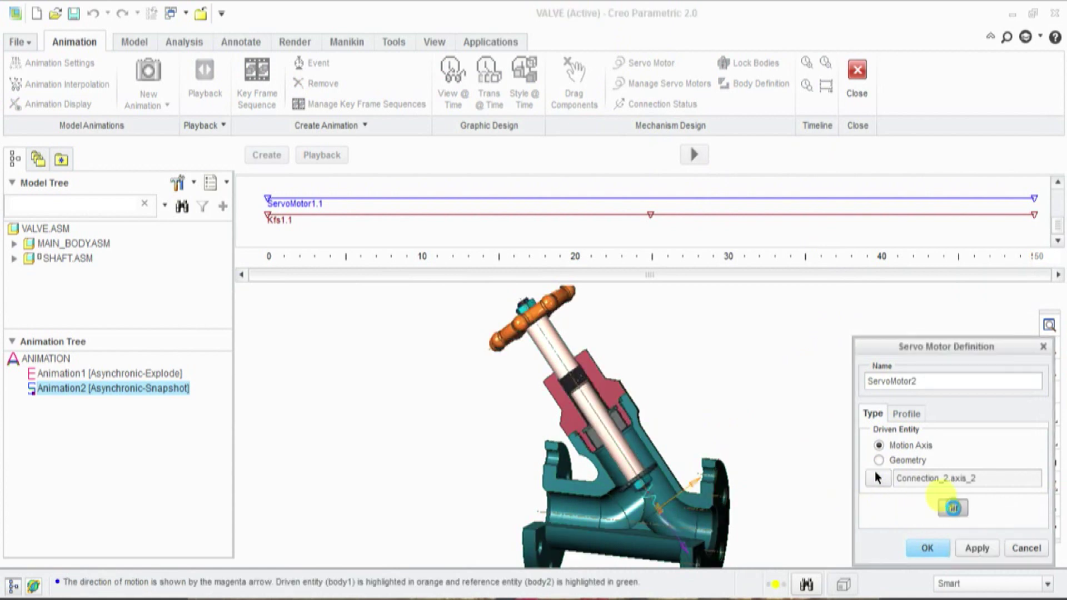
pyautogui.click(907, 414)
pyautogui.click(969, 387)
pyautogui.click(931, 411)
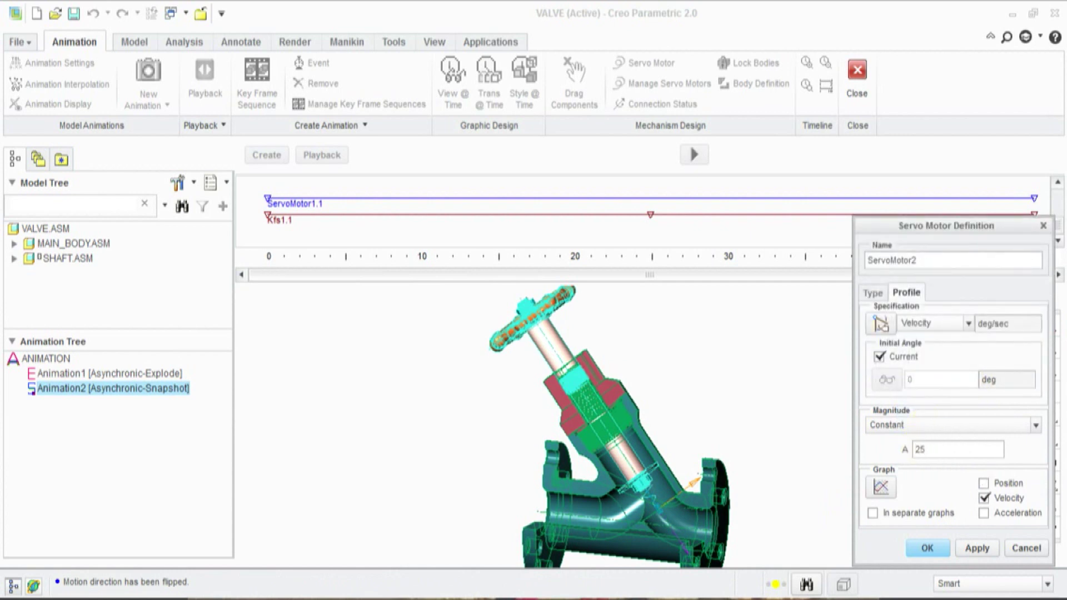
pyautogui.click(928, 549)
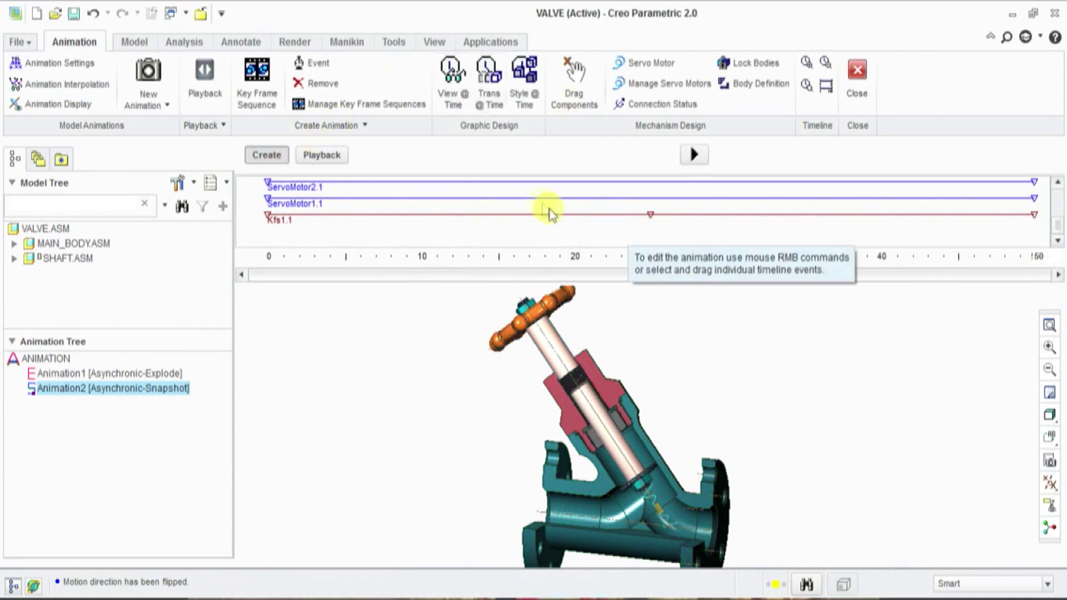
# Step: Retime the servo motors so ServoMotor1.1 ends at 24 s and ServoMotor2.1 starts at 25 s, then minimize the ribbon
pyautogui.moveTo(1033, 198); pyautogui.dragTo(701, 210)
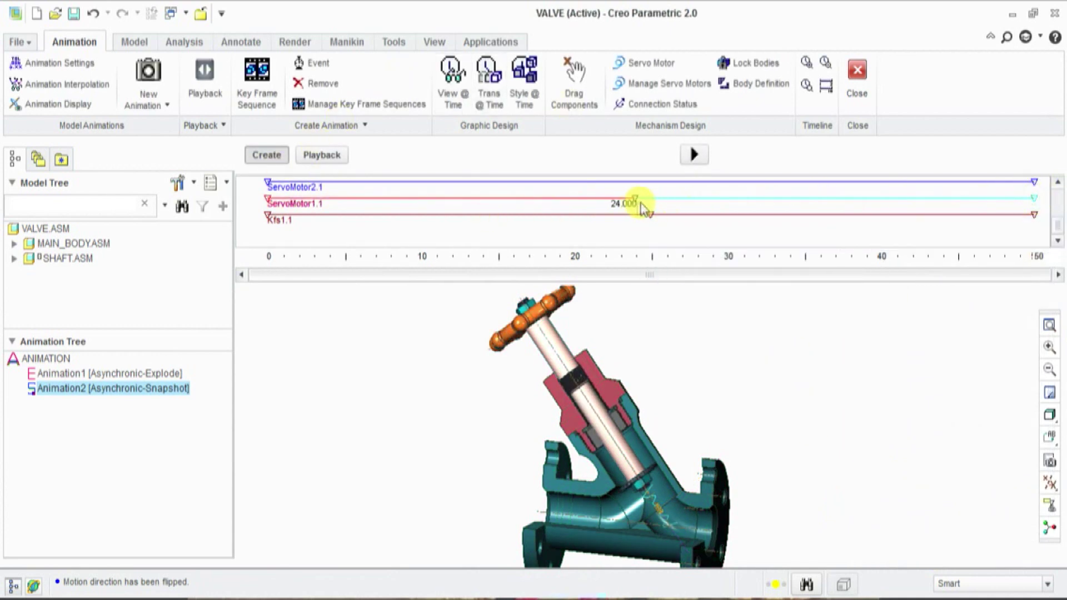
pyautogui.moveTo(638, 204); pyautogui.dragTo(635, 201)
pyautogui.moveTo(268, 184); pyautogui.dragTo(651, 189)
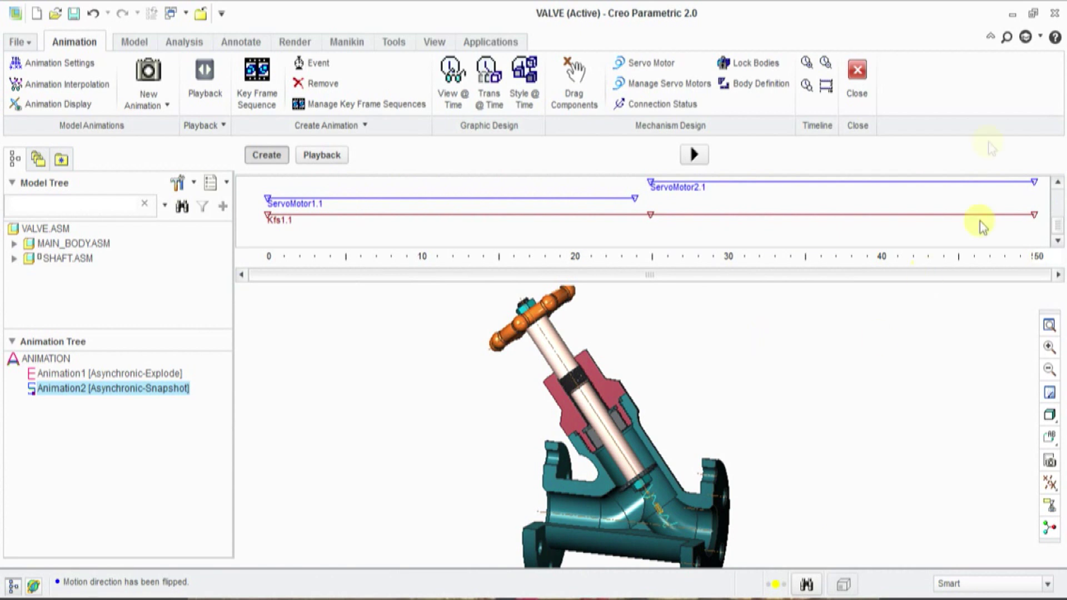
pyautogui.click(990, 36)
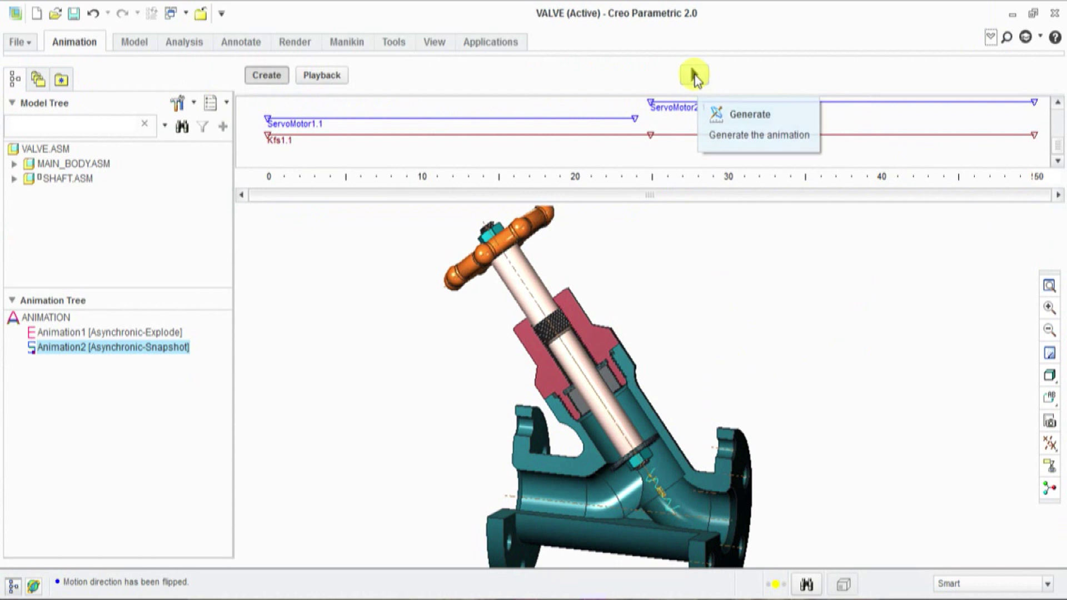
# Step: Generate Animation2 through 50 s and open its playback player at 0.000
pyautogui.click(695, 78)
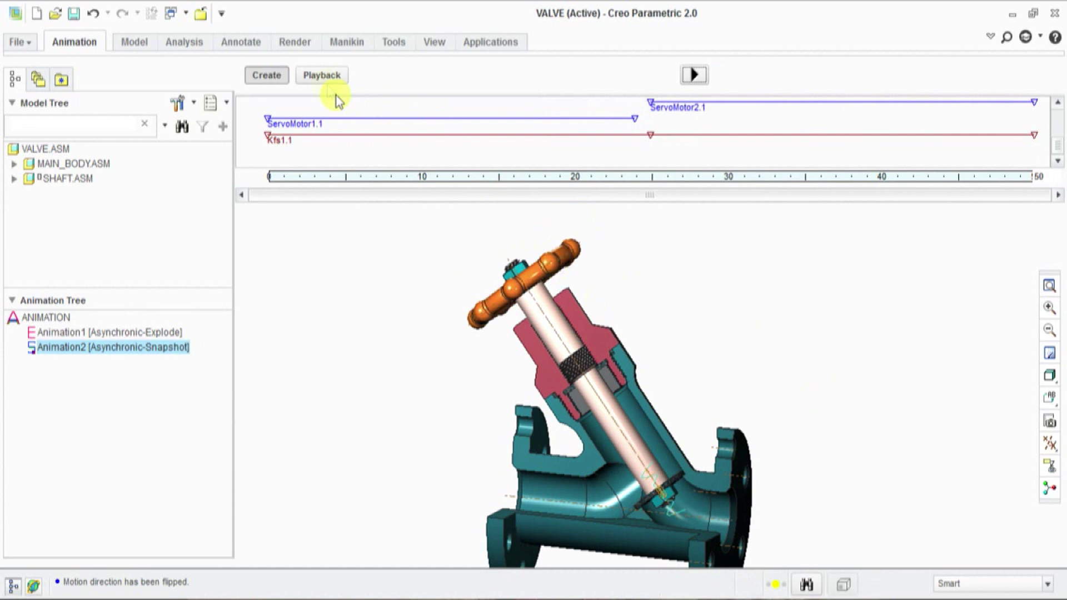
pyautogui.click(322, 74)
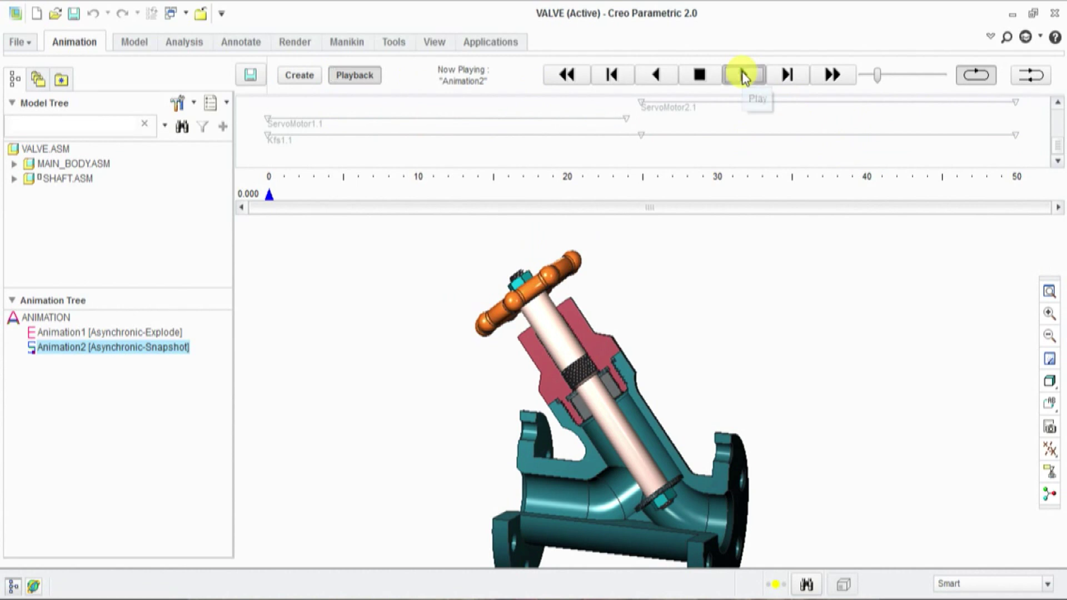
# Step: Play Animation2 from the start, zooming and reorienting to watch the sectioned valve
pyautogui.click(742, 75)
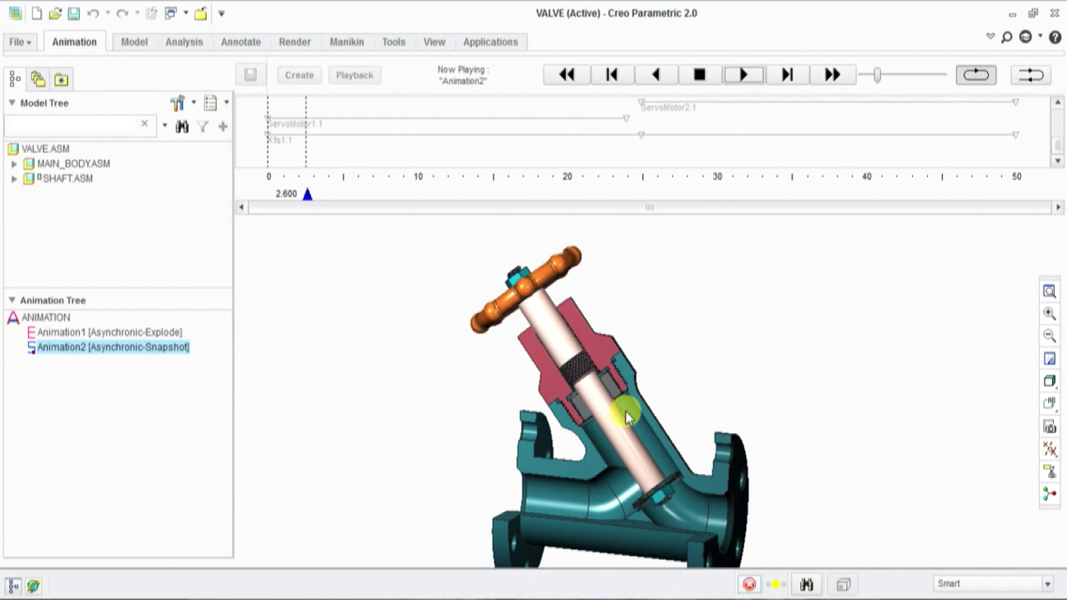
pyautogui.scroll(2, 625, 411)
pyautogui.scroll(3, 617, 386)
pyautogui.scroll(3, 620, 375)
pyautogui.scroll(2, 621, 376)
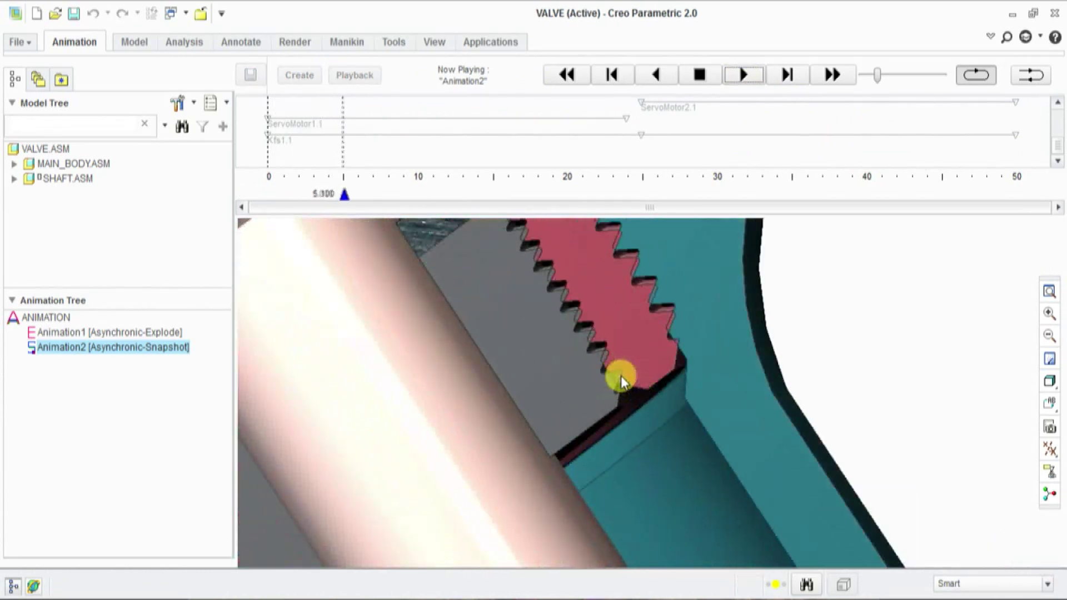
pyautogui.scroll(-3, 589, 367)
pyautogui.scroll(-3, 565, 347)
pyautogui.scroll(2, 633, 445)
pyautogui.scroll(2, 633, 453)
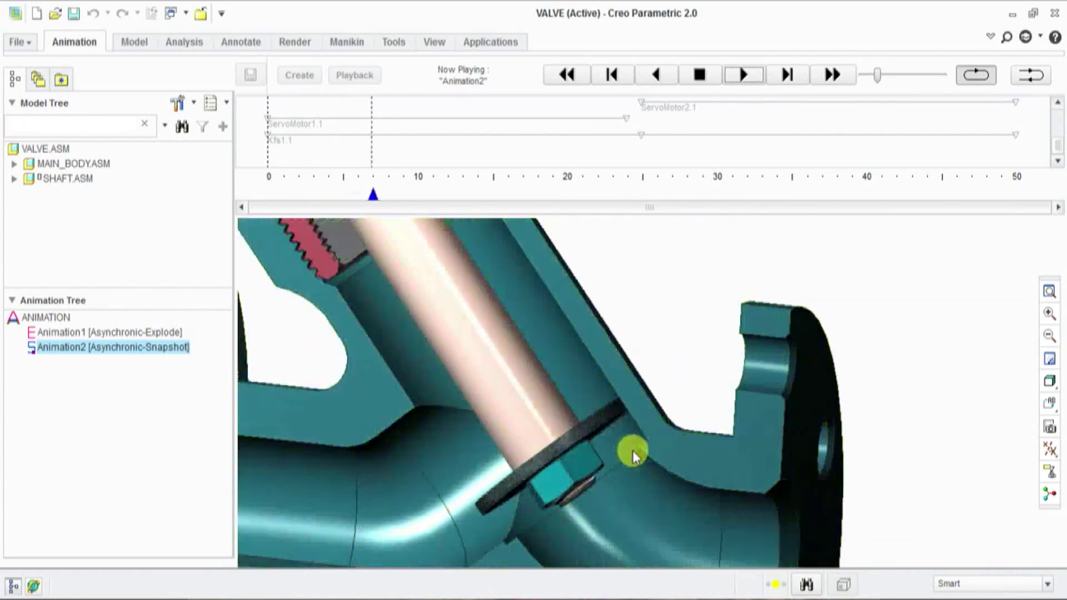
pyautogui.scroll(2, 627, 454)
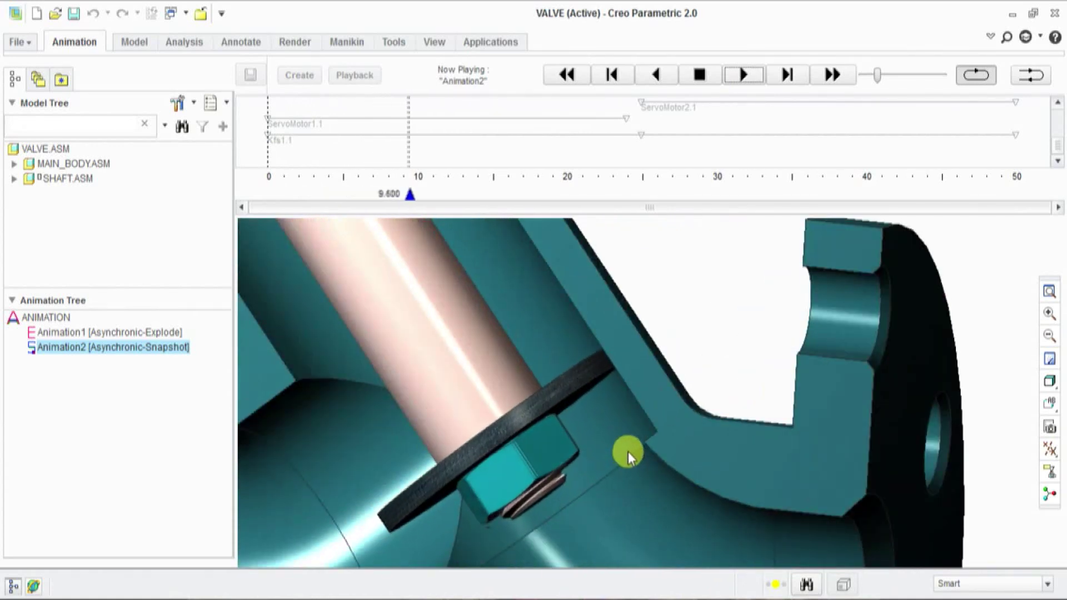
pyautogui.moveTo(626, 454)
pyautogui.mouseDown(button='middle')
pyautogui.moveTo(665, 424)
pyautogui.moveTo(744, 422)
pyautogui.mouseUp(button='middle')
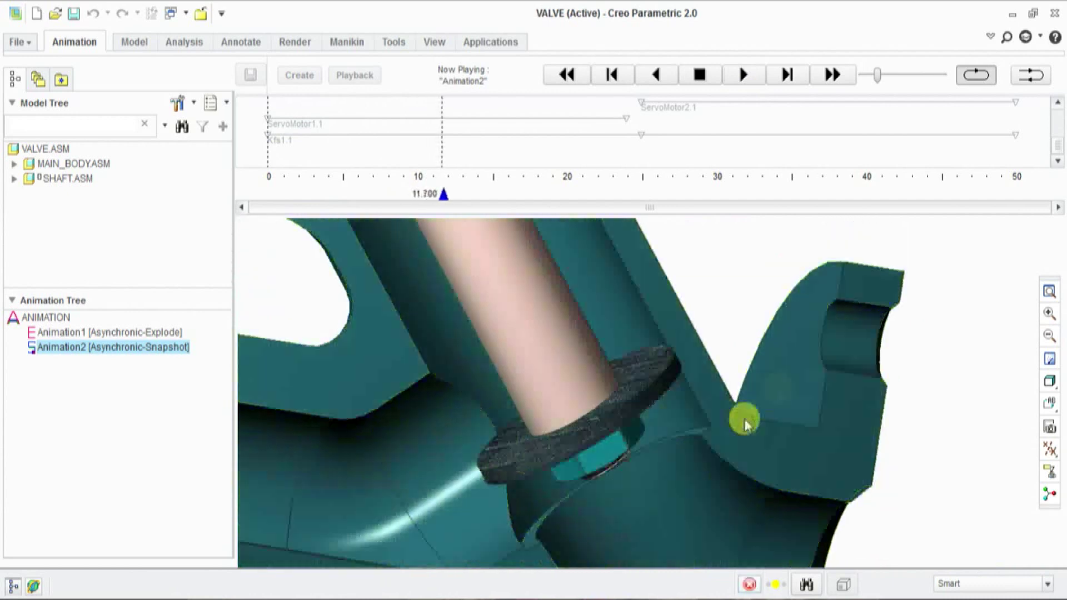
# Step: Watch the handwheel and stem turn, then stop playback at 21.5 s
pyautogui.scroll(-3, 745, 422)
pyautogui.scroll(-2, 833, 455)
pyautogui.scroll(-1, 877, 461)
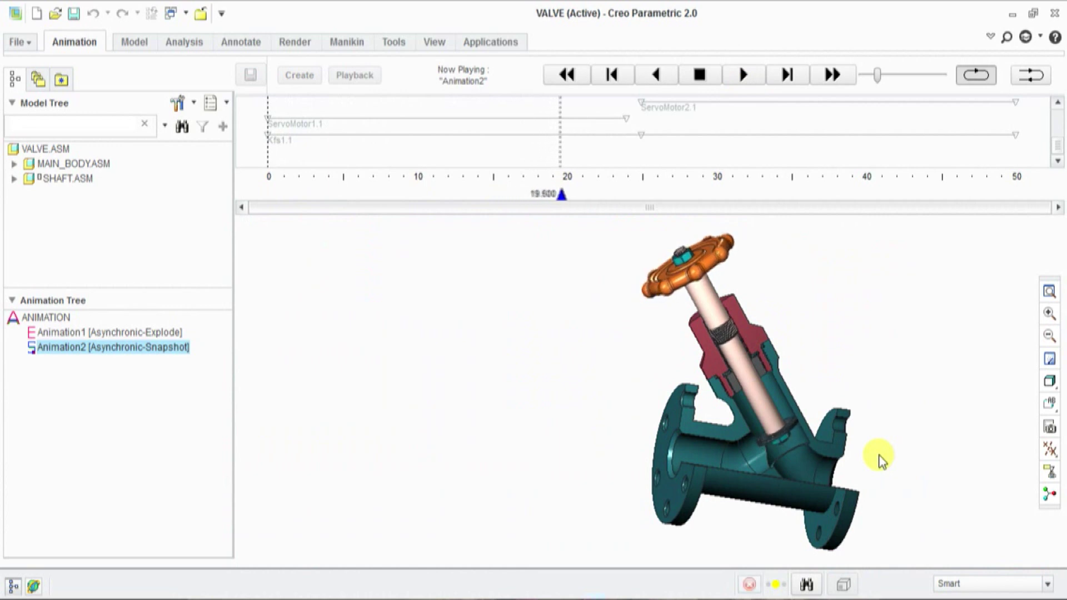
pyautogui.scroll(1, 879, 459)
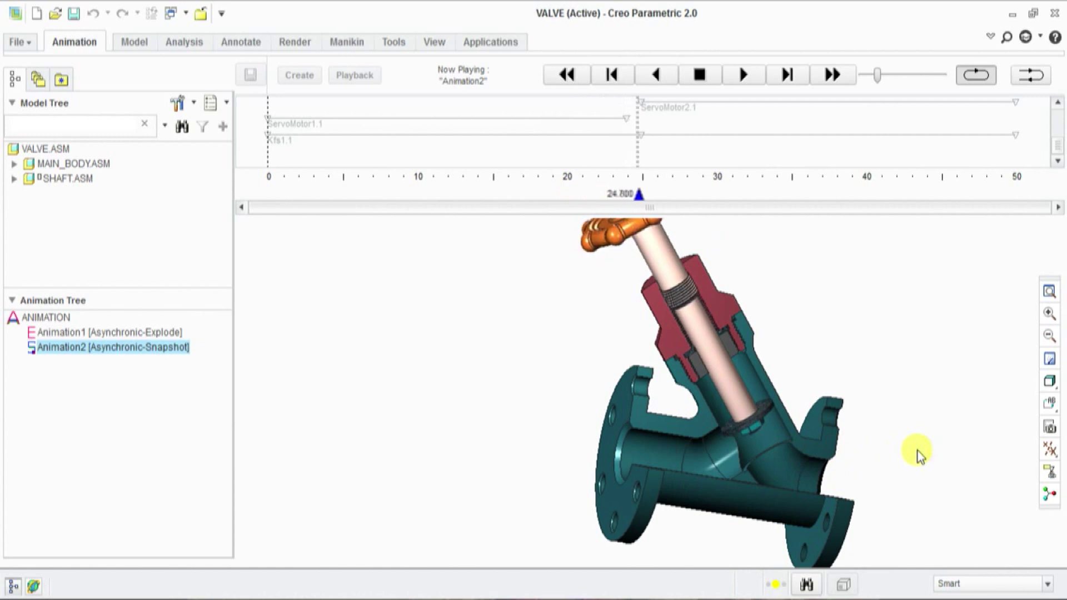
pyautogui.scroll(2, 776, 460)
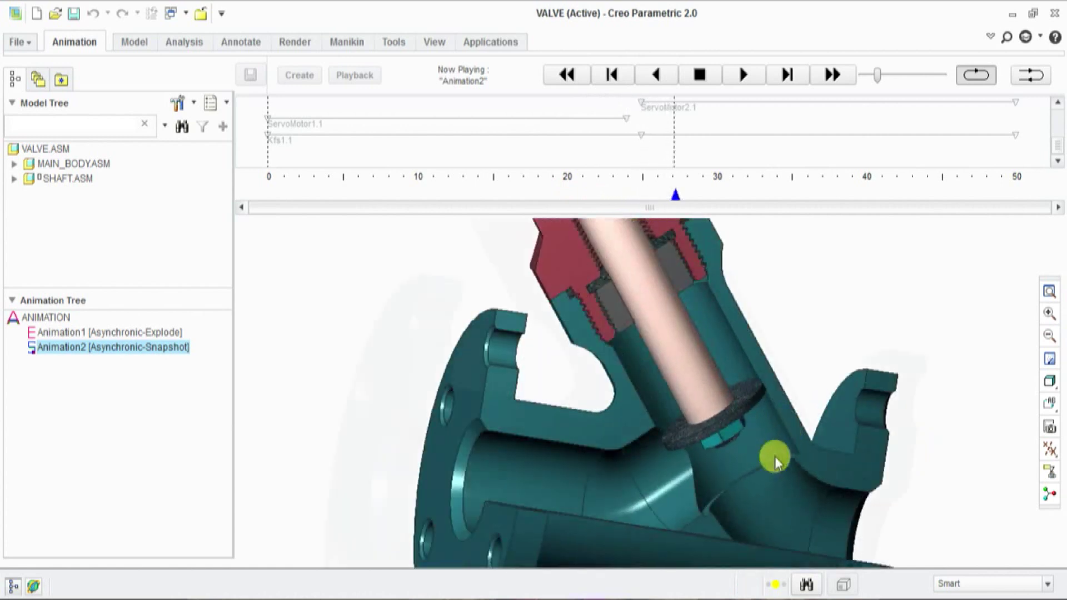
pyautogui.scroll(1, 776, 460)
pyautogui.scroll(1, 761, 476)
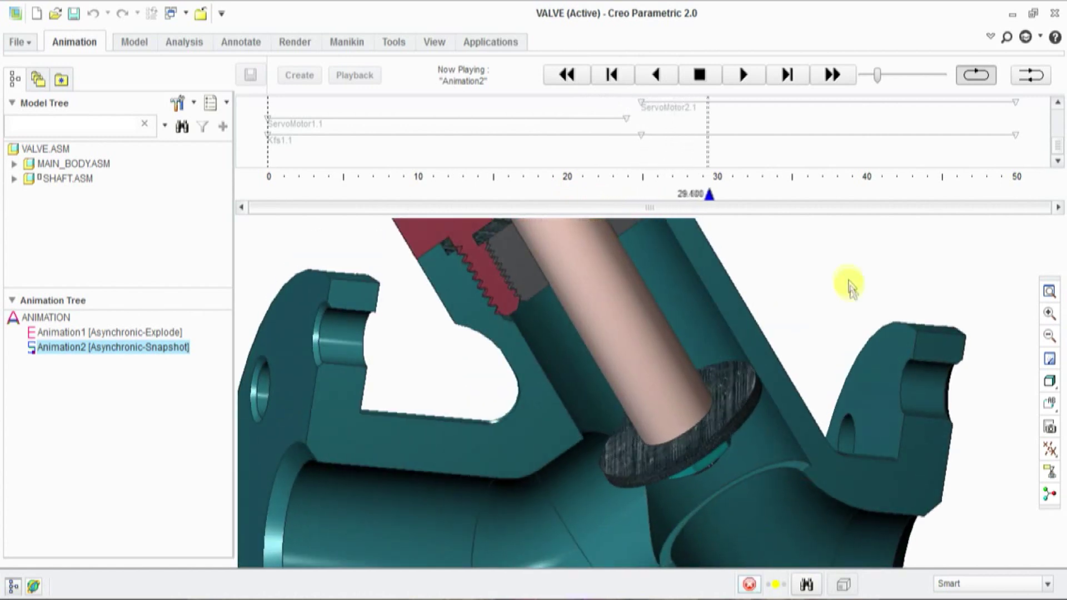
pyautogui.scroll(-1, 778, 452)
pyautogui.scroll(2, 774, 465)
pyautogui.scroll(1, 774, 467)
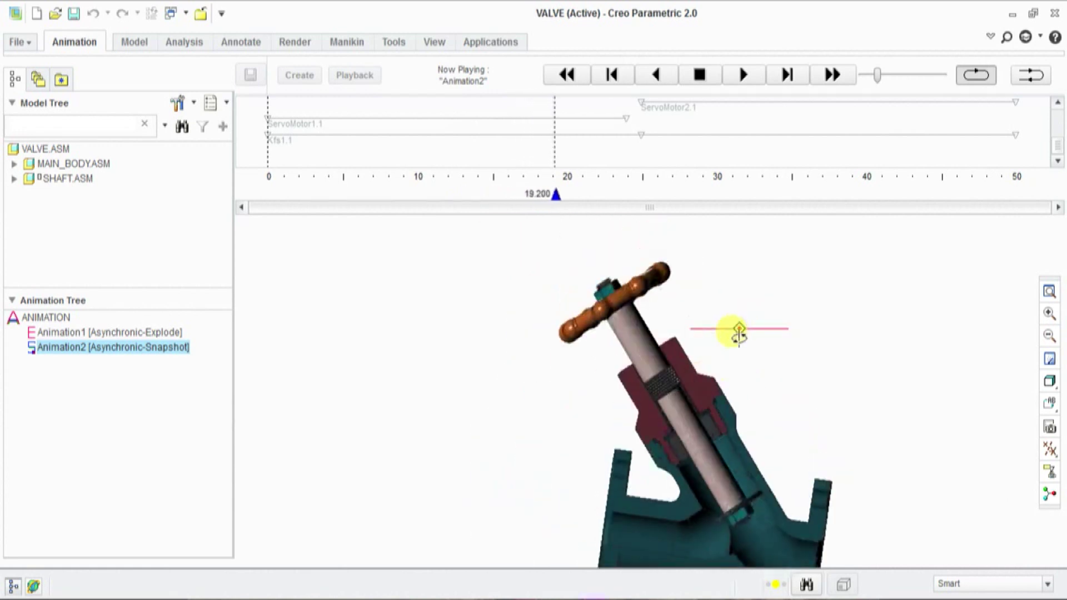
pyautogui.click(699, 74)
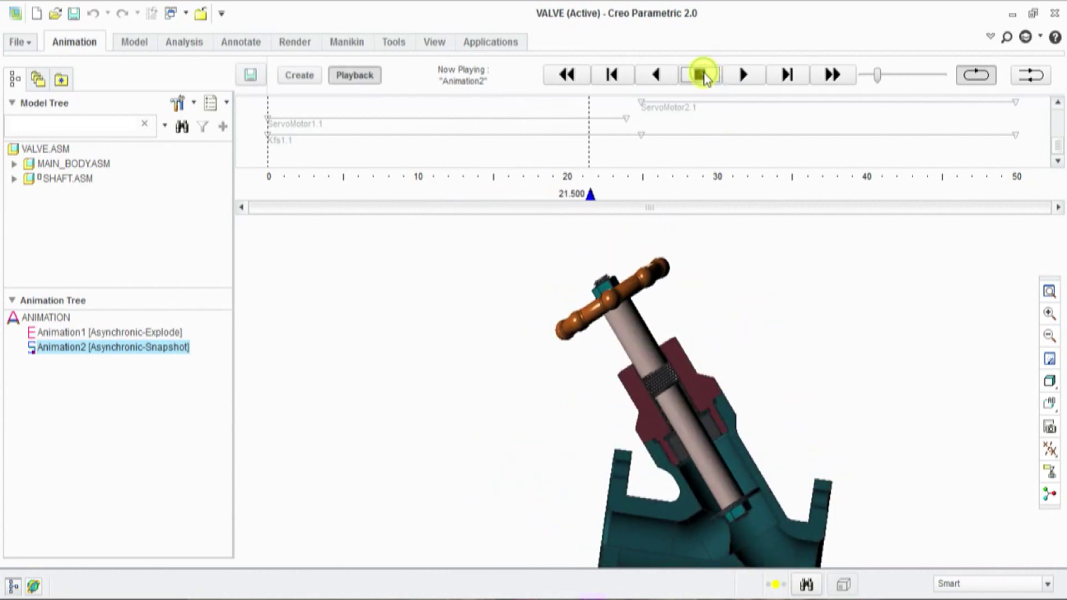